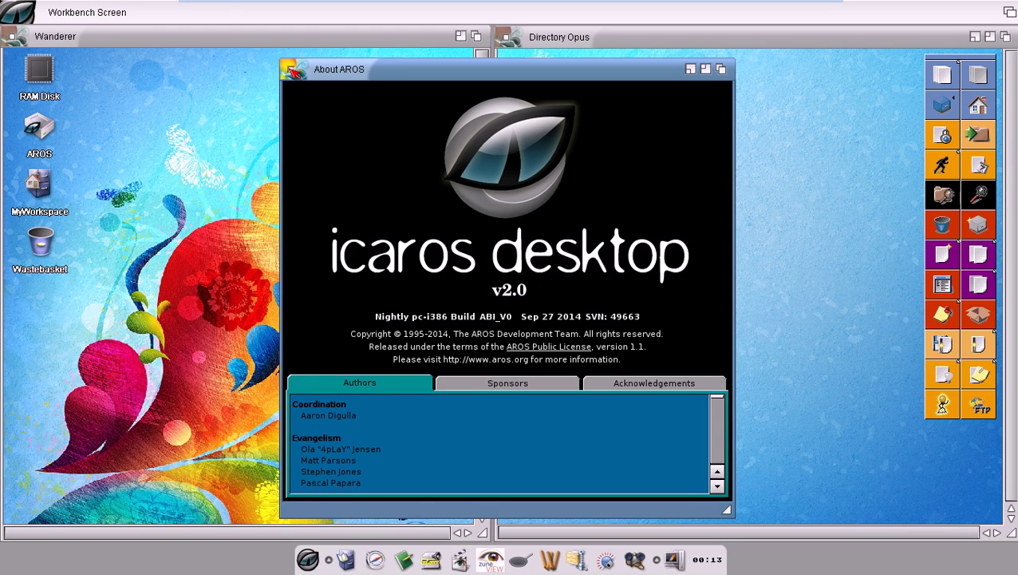
# - Close the About AROS window for Icaros Desktop v2.0
pyautogui.click(292, 70)
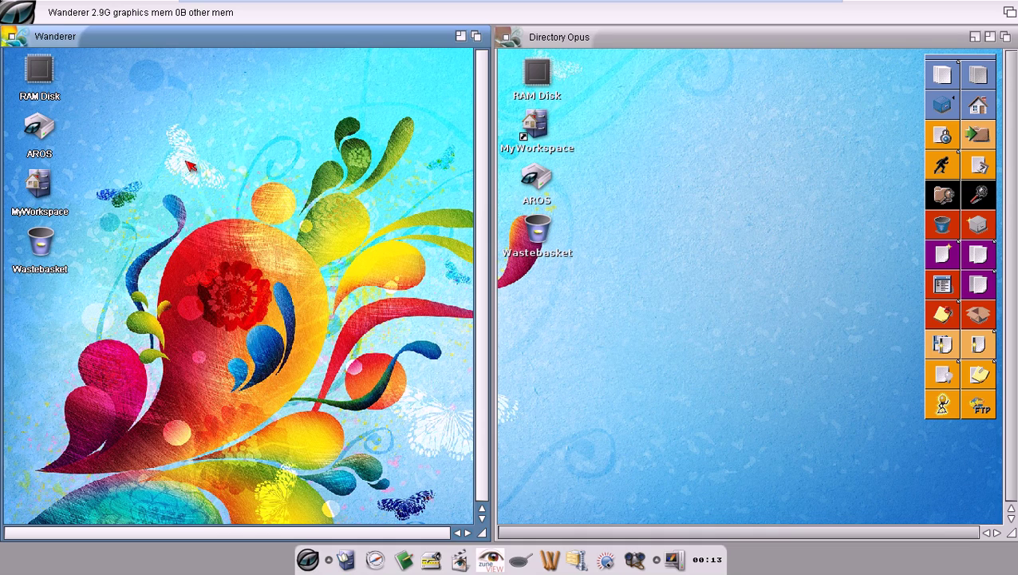
# - Focus the Directory Opus desktop and open Icaros Settings from the start menu's Prefs
pyautogui.click(777, 191)
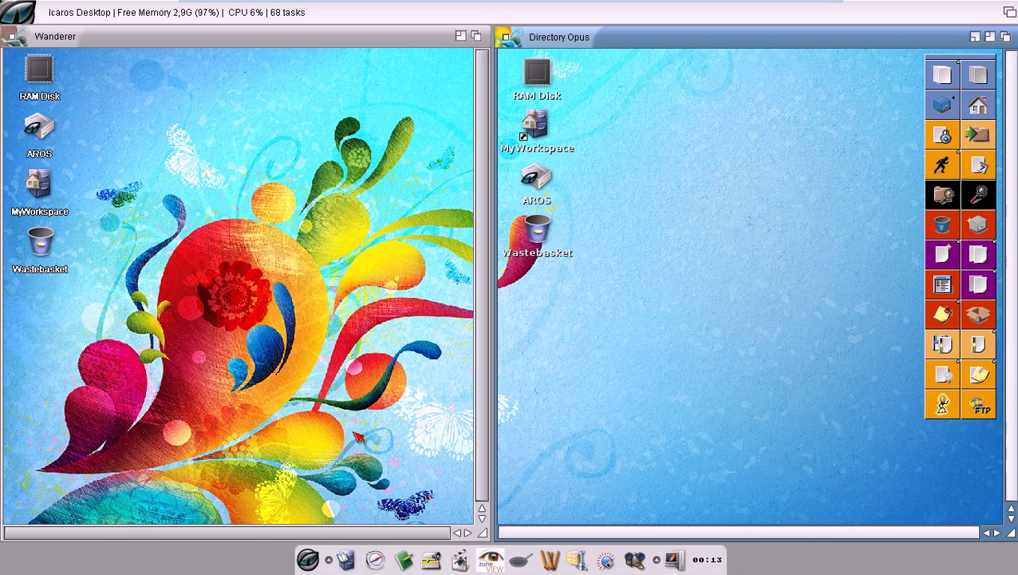
pyautogui.click(308, 558)
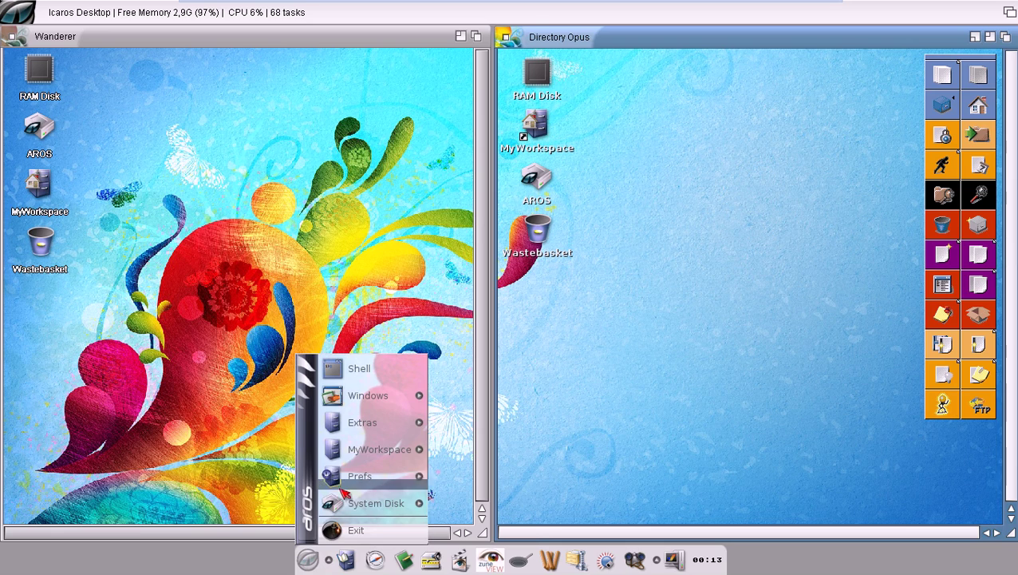
pyautogui.moveTo(348, 477)
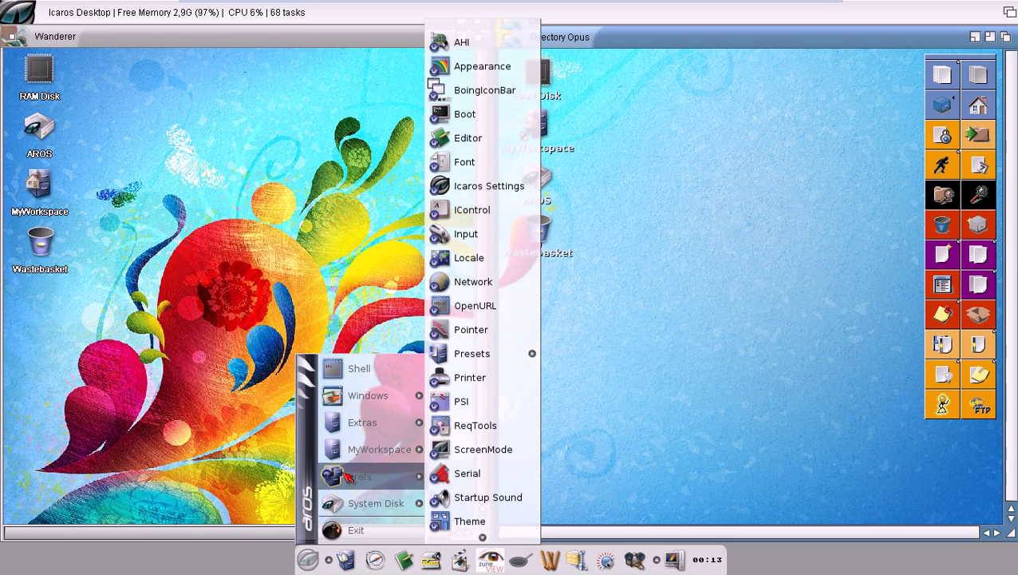
pyautogui.click(454, 186)
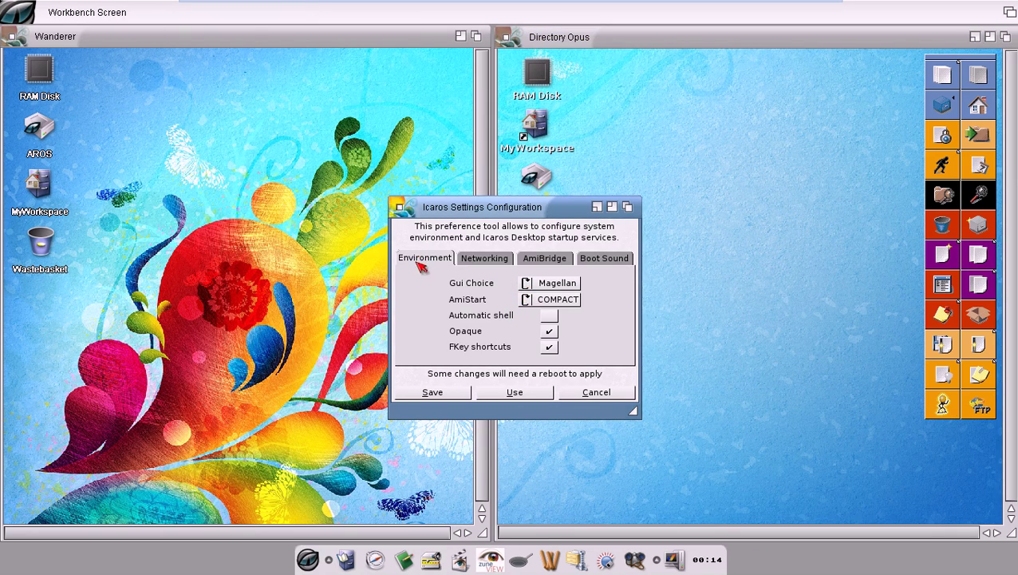
# - Set Gui Choice to Wanderer, then switch it back to Magellan
pyautogui.click(576, 289)
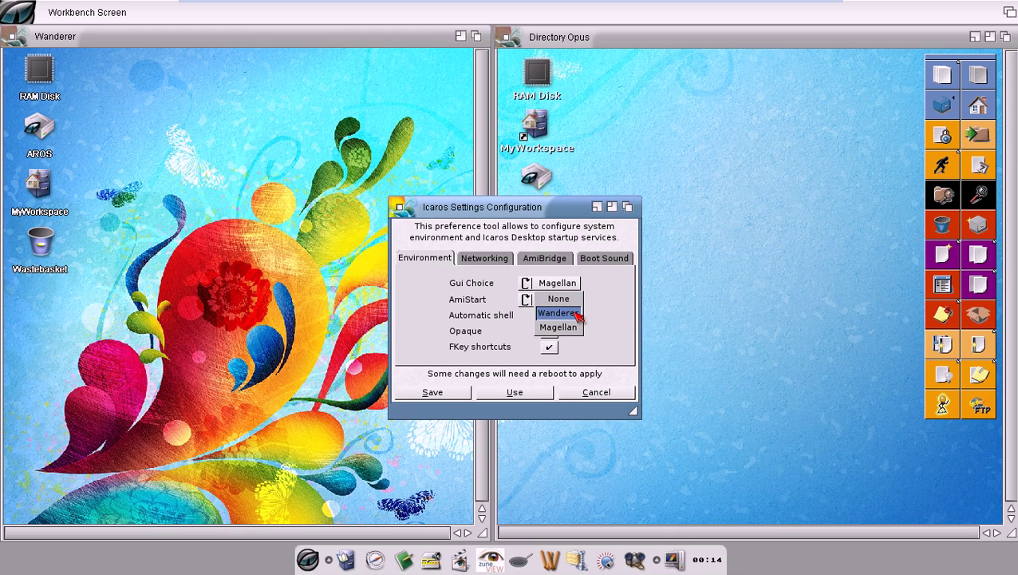
pyautogui.click(576, 313)
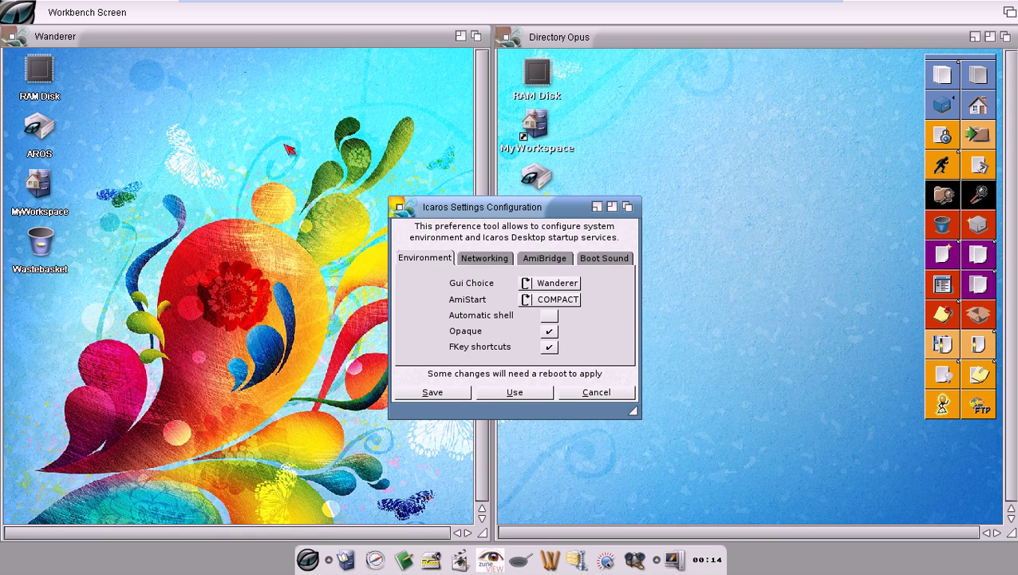
pyautogui.click(528, 284)
# - Save the Icaros settings and open the AROS drive window in Wanderer, moved slightly lower
pyautogui.click(445, 392)
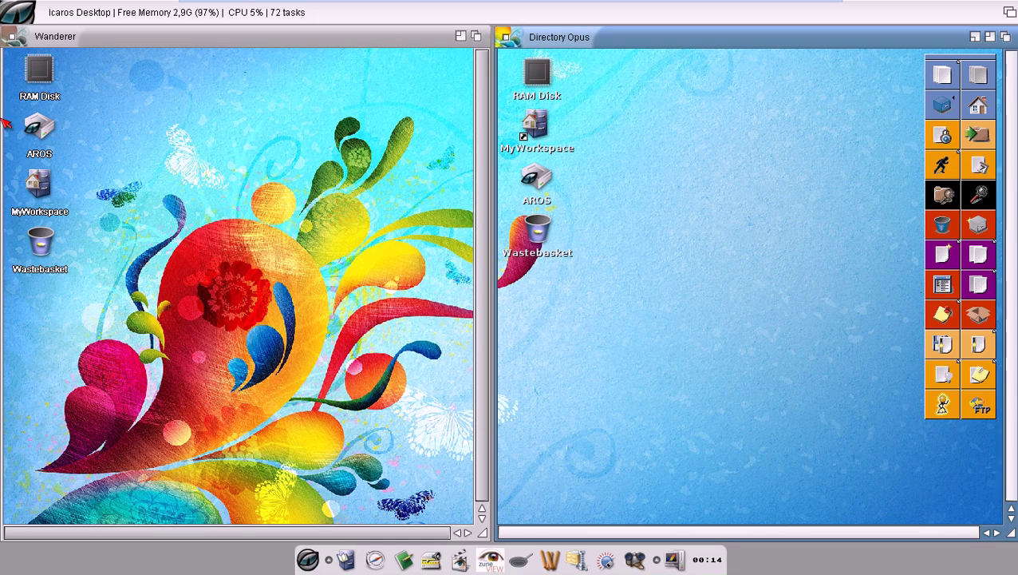
pyautogui.doubleClick(44, 134)
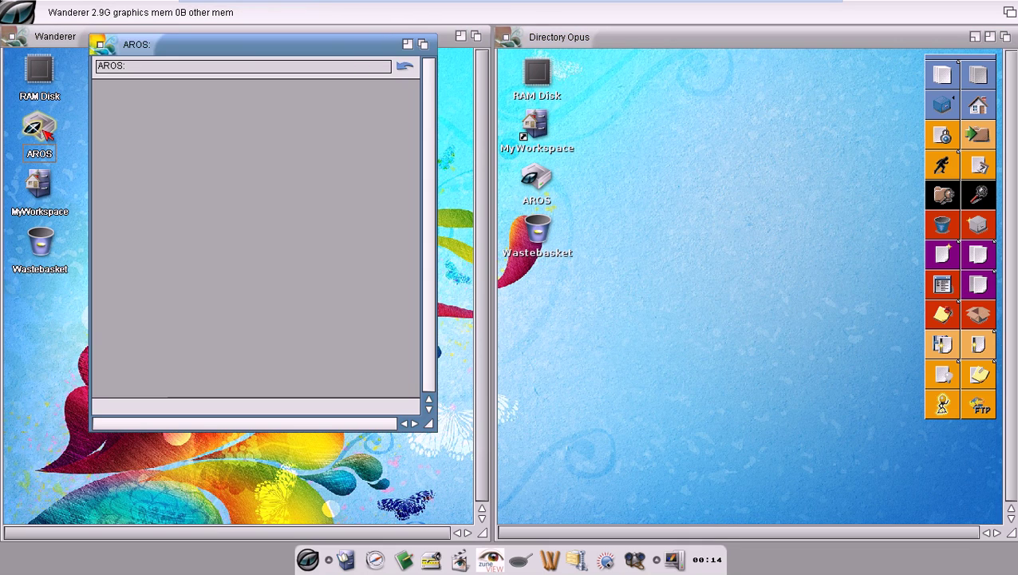
pyautogui.moveTo(240, 53); pyautogui.dragTo(237, 97)
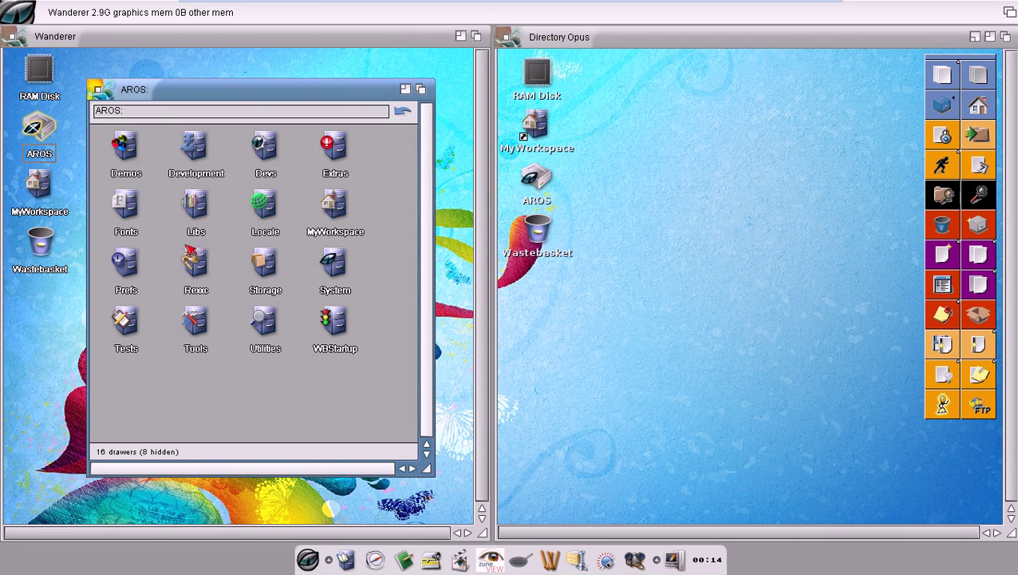
# - Switch the AROS window to Detail view, listing its 16 drawers with size and protection
pyautogui.rightClick(262, 88)
pyautogui.moveTo(271, 124)
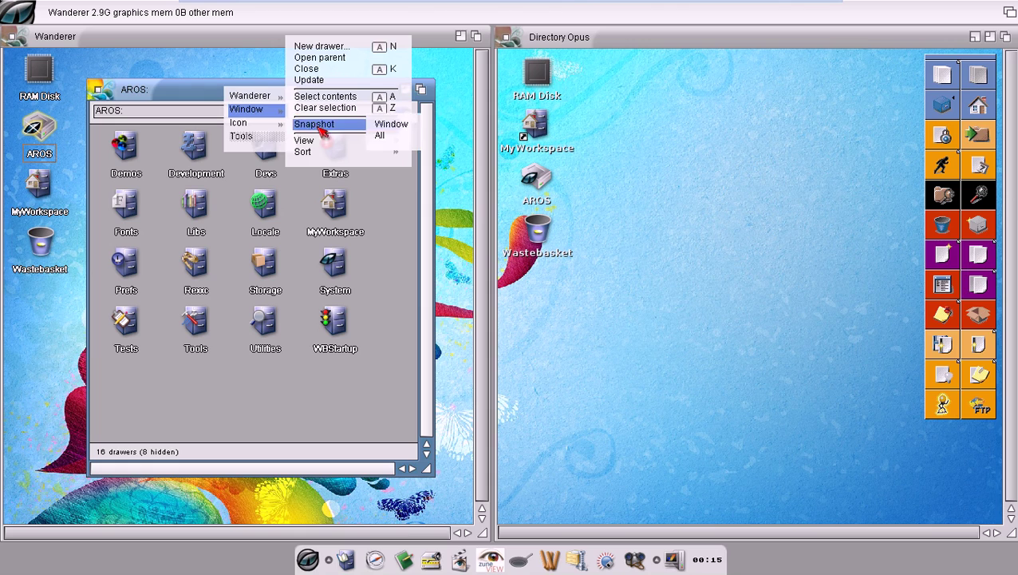
pyautogui.moveTo(331, 145)
pyautogui.click(411, 152)
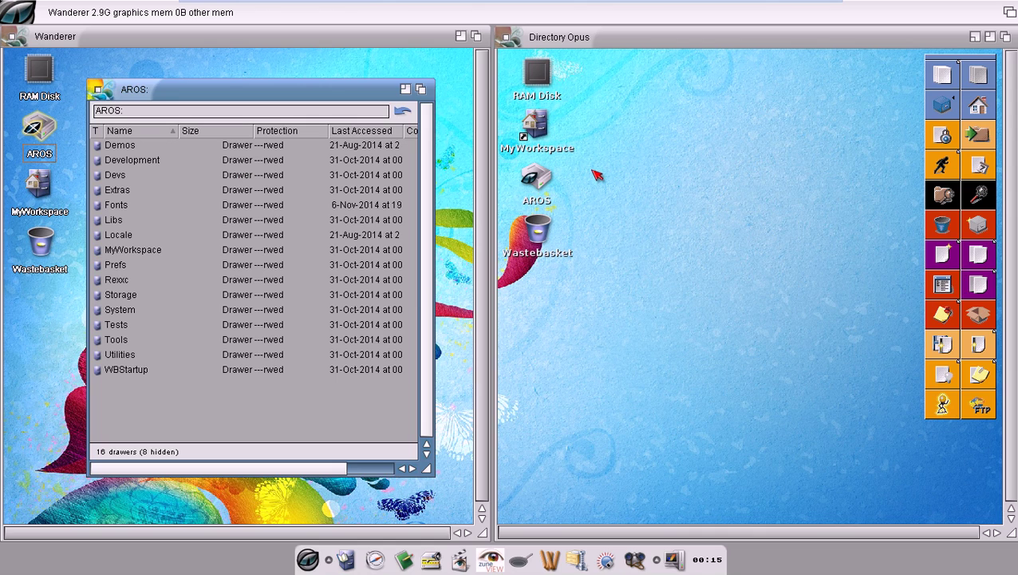
# - Iconify Directory Opus's AROS window to an AROS: icon, then shrink Wanderer's AROS window beside the Wastebasket
pyautogui.doubleClick(551, 182)
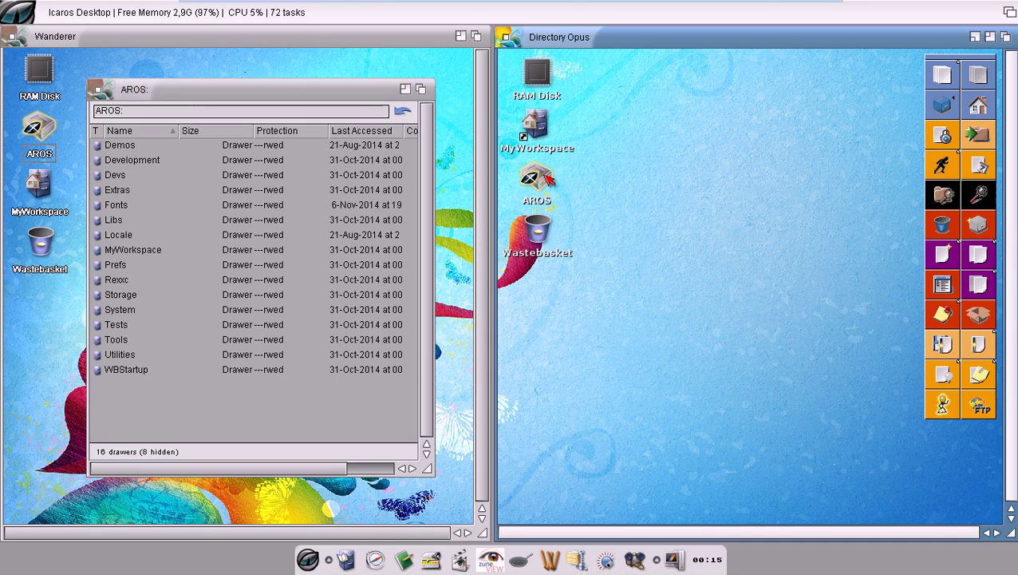
pyautogui.moveTo(341, 39); pyautogui.dragTo(829, 159)
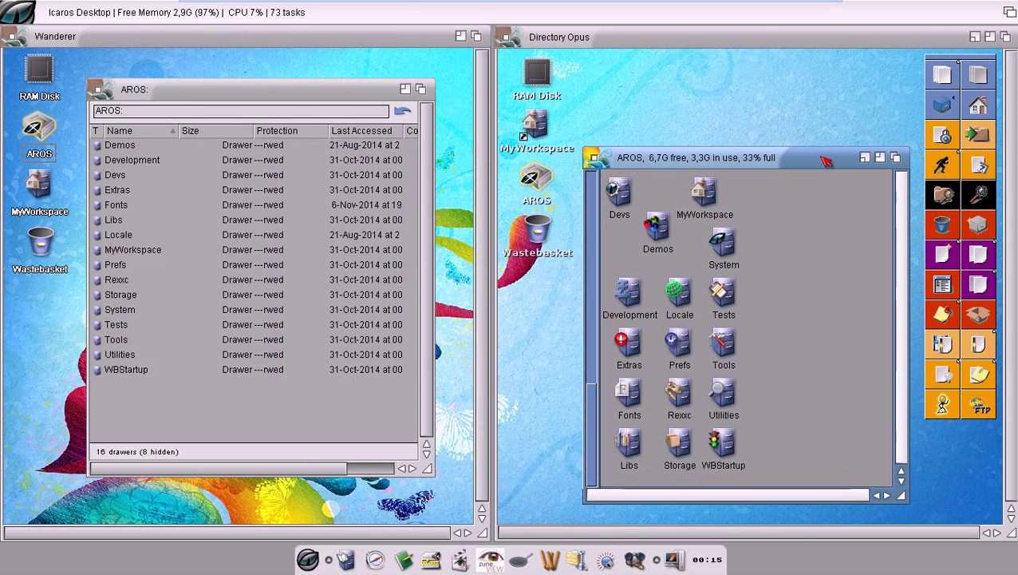
pyautogui.rightClick(677, 151)
pyautogui.click(684, 157)
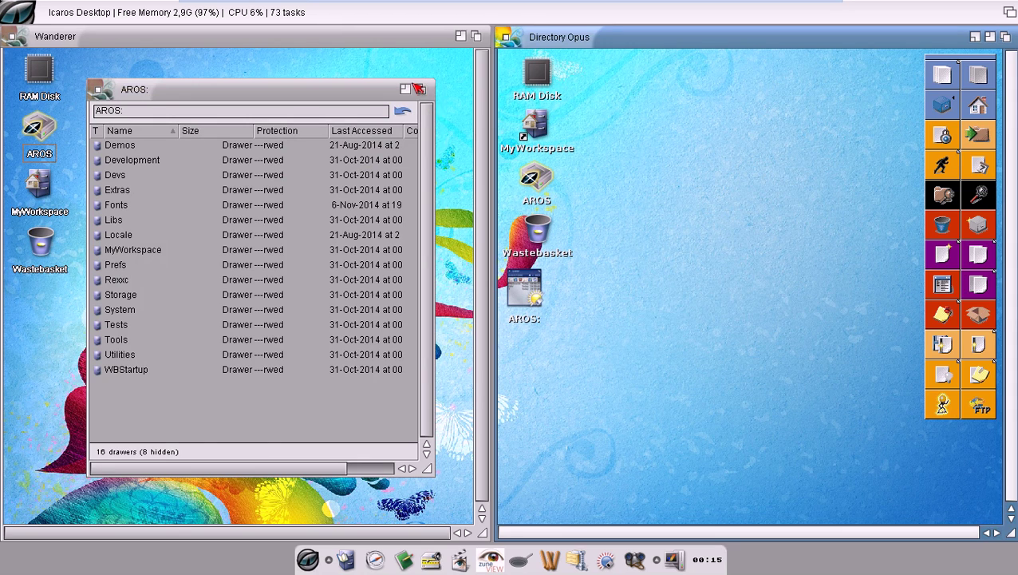
pyautogui.click(406, 88)
pyautogui.moveTo(131, 99); pyautogui.dragTo(58, 305)
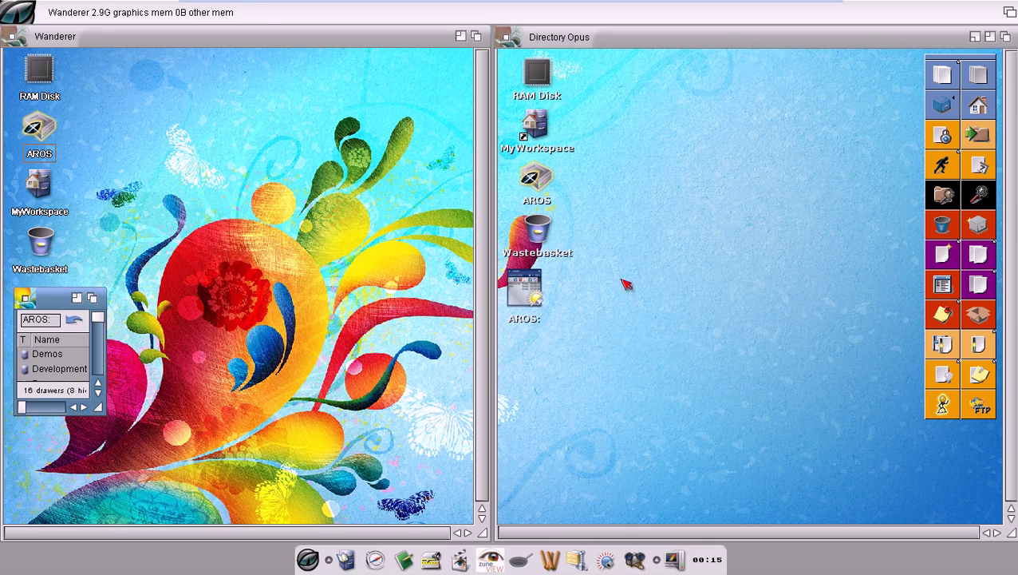
# - Reopen the AROS drive from its AROS: icon and view it as Icon Action
pyautogui.doubleClick(534, 306)
pyautogui.click(741, 157)
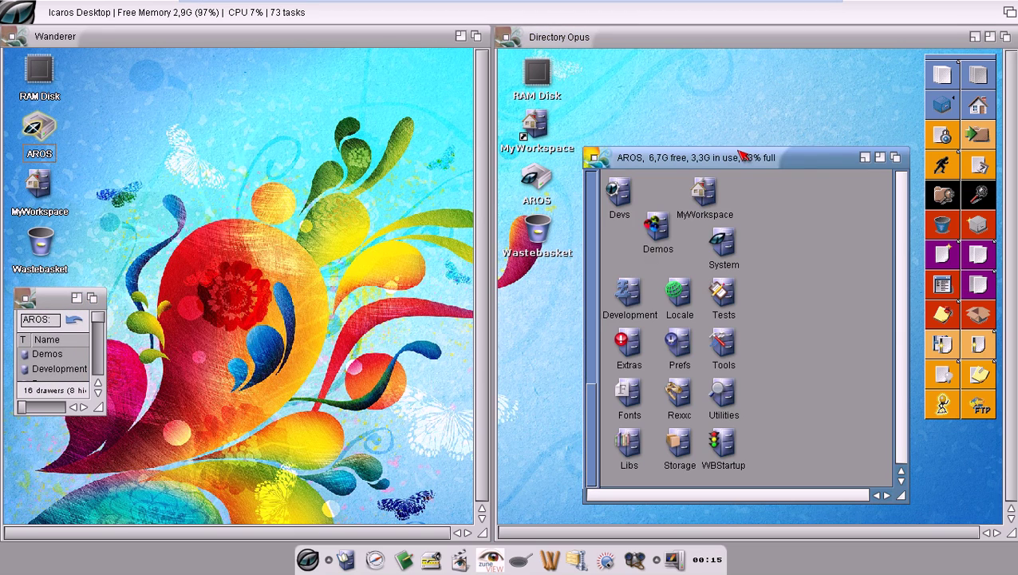
pyautogui.rightClick(740, 161)
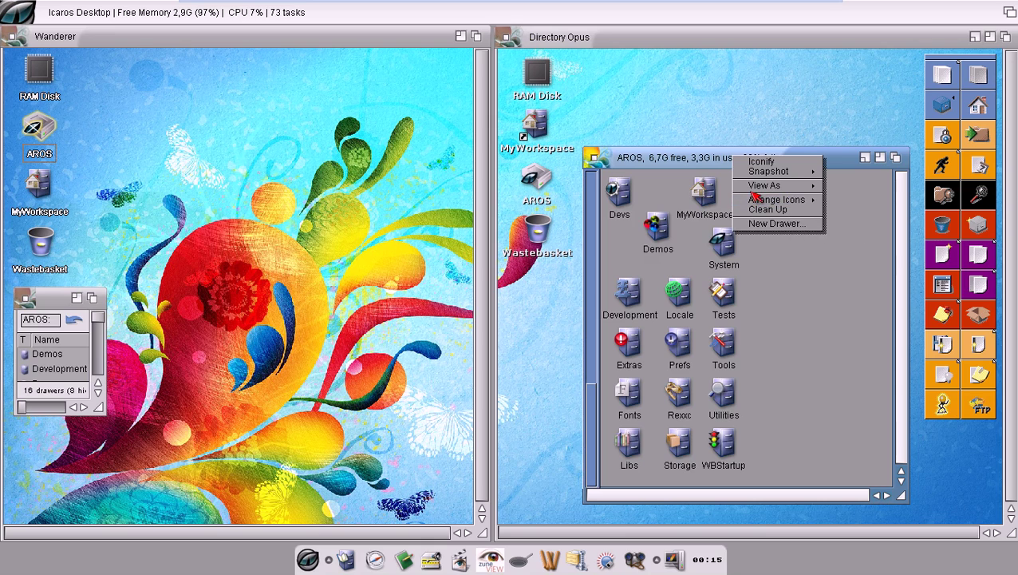
pyautogui.moveTo(774, 185)
pyautogui.click(822, 207)
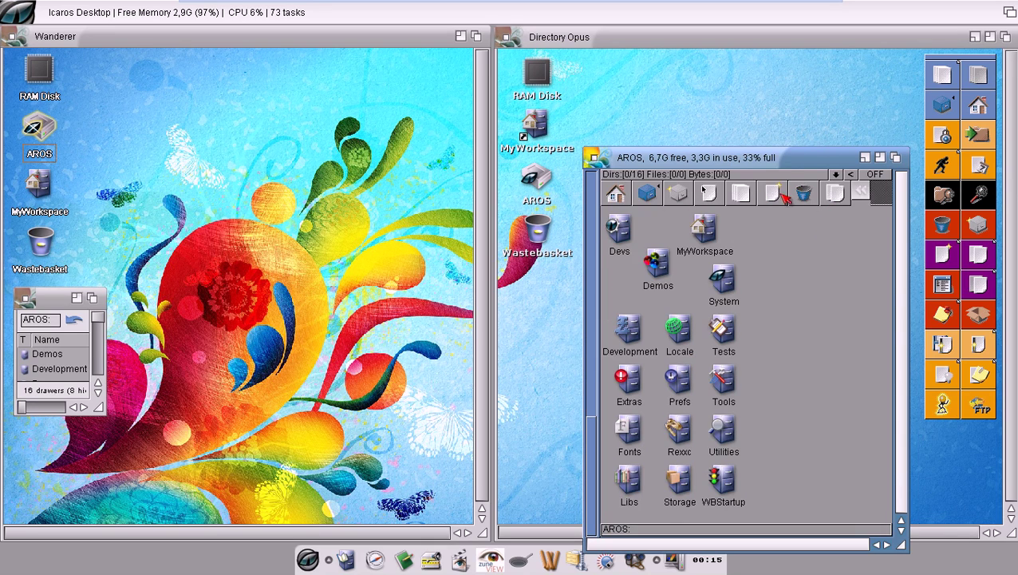
# - Move the AROS lister up-left and view it by Name with size, date and access columns
pyautogui.moveTo(779, 160); pyautogui.dragTo(761, 122)
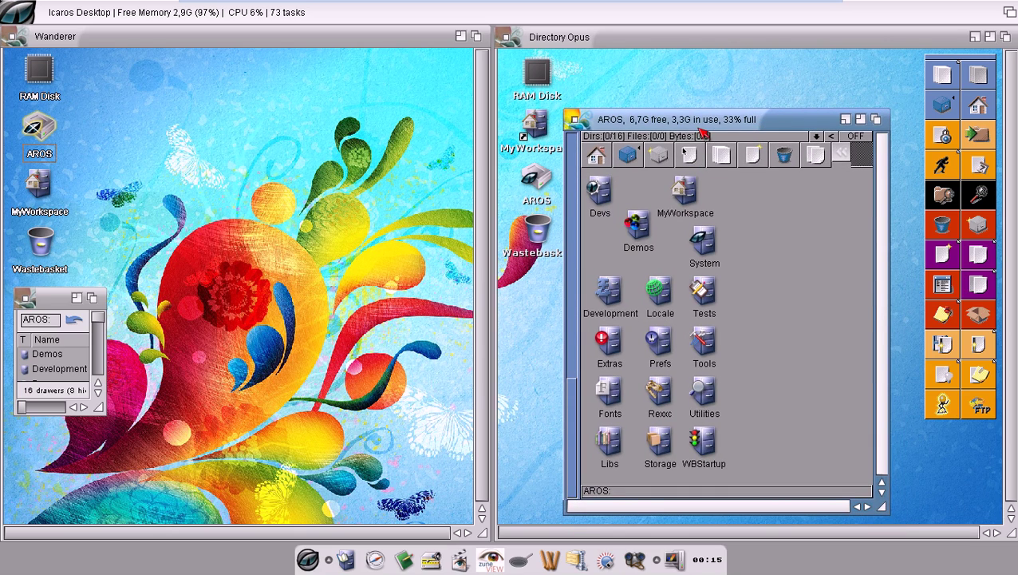
pyautogui.rightClick(701, 119)
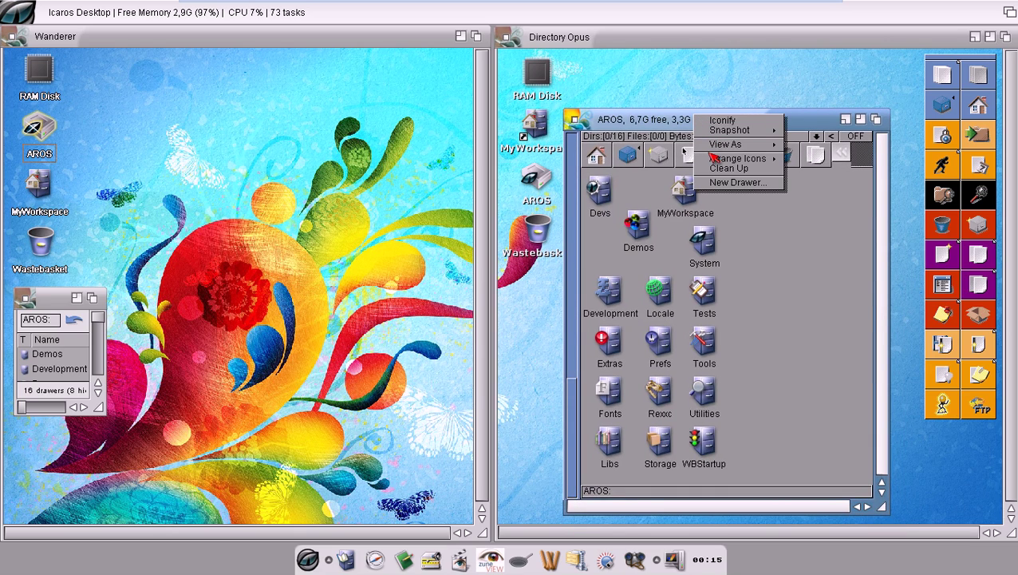
pyautogui.moveTo(719, 147)
pyautogui.click(781, 148)
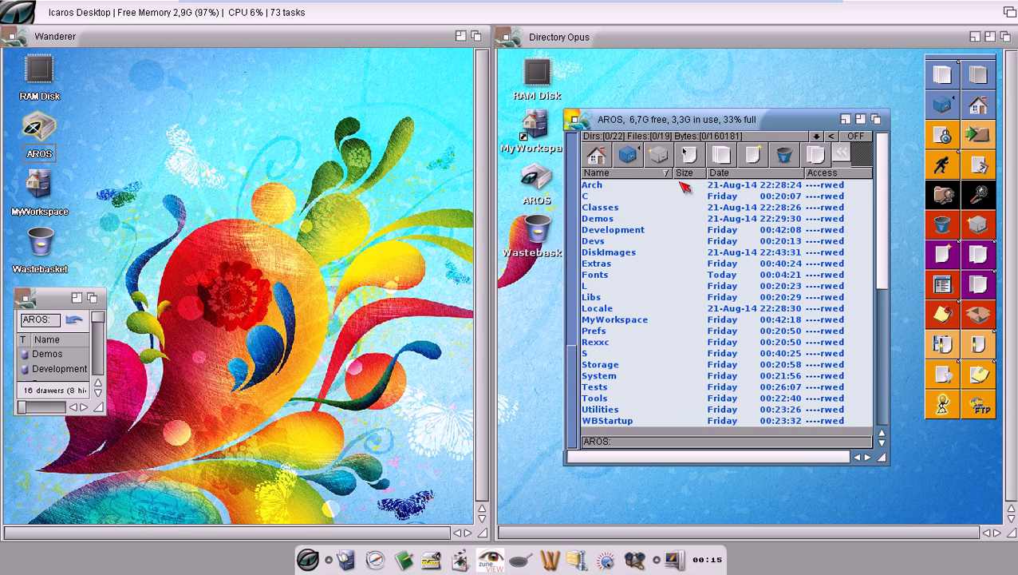
pyautogui.moveTo(886, 198)
pyautogui.mouseDown()
pyautogui.moveTo(891, 303)
pyautogui.moveTo(891, 206)
pyautogui.mouseUp()
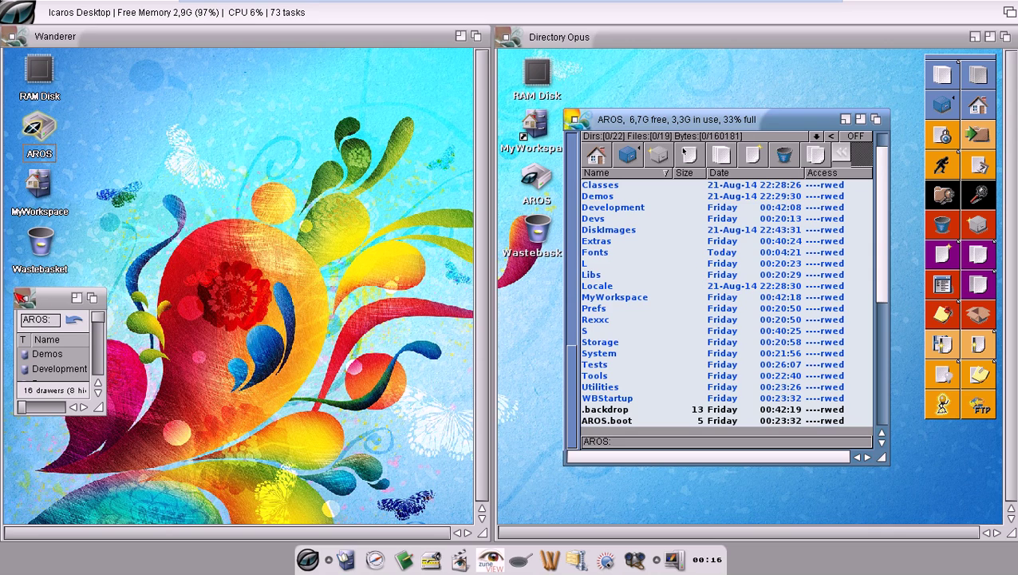
pyautogui.moveTo(56, 299); pyautogui.dragTo(156, 133)
pyautogui.moveTo(199, 244); pyautogui.dragTo(449, 506)
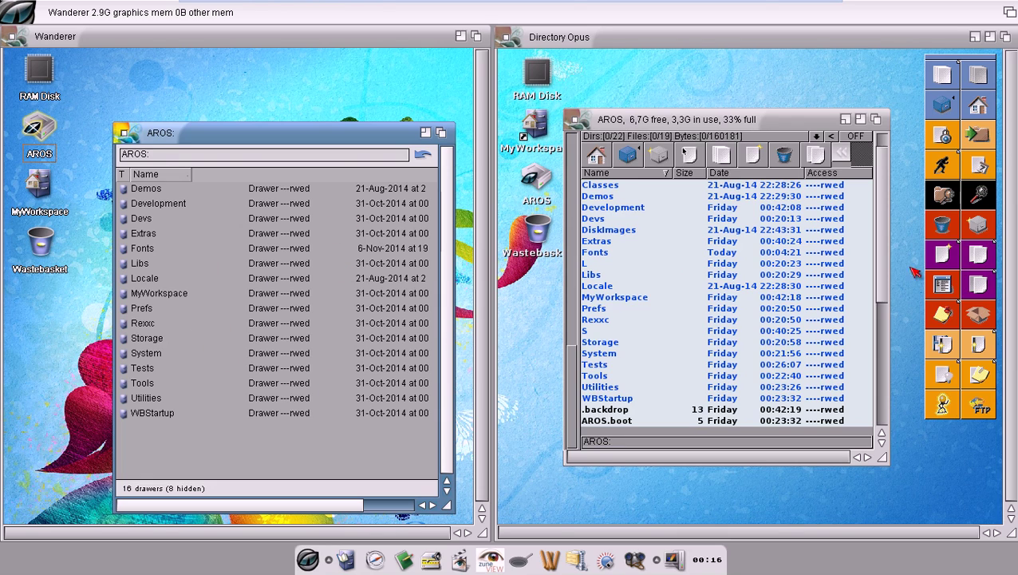
pyautogui.click(890, 214)
pyautogui.moveTo(886, 210); pyautogui.dragTo(891, 330)
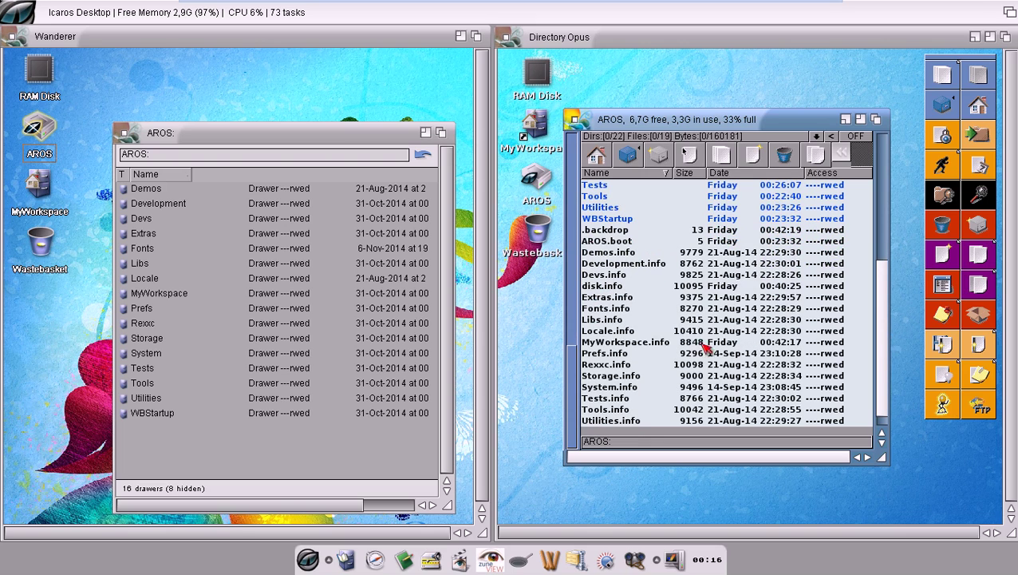
pyautogui.moveTo(247, 133); pyautogui.dragTo(235, 96)
pyautogui.click(131, 229)
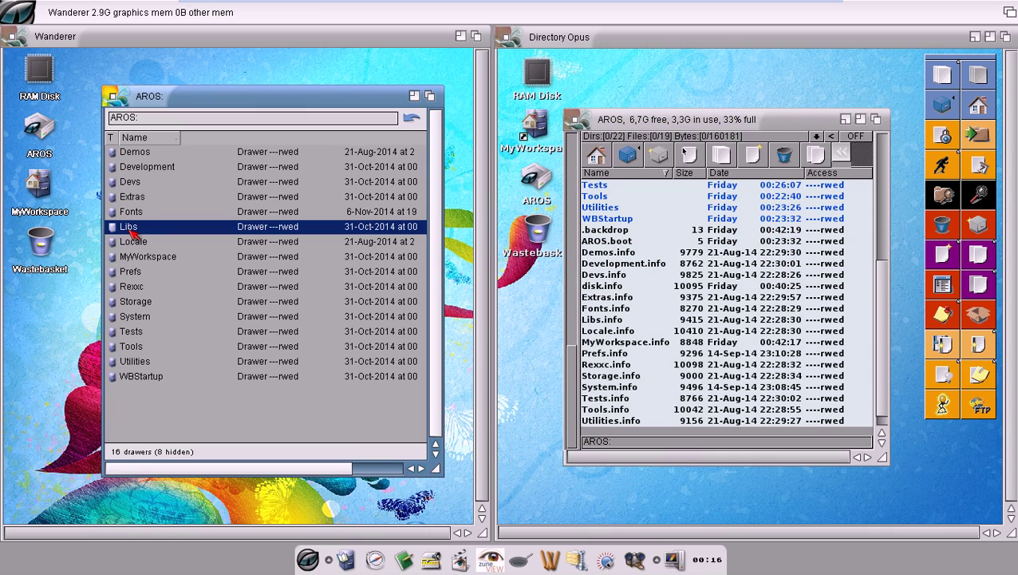
pyautogui.rightClick(130, 228)
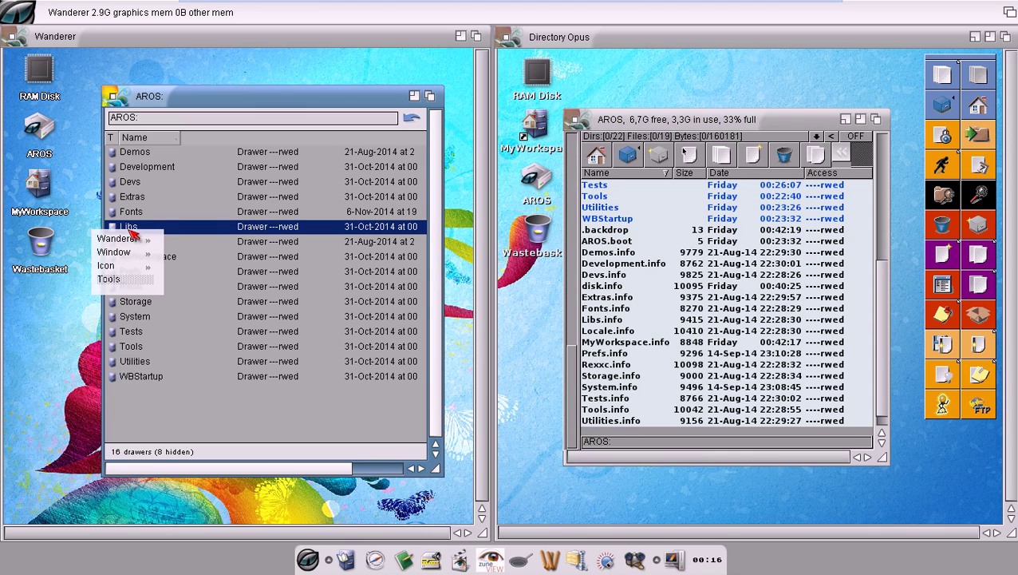
pyautogui.moveTo(127, 270)
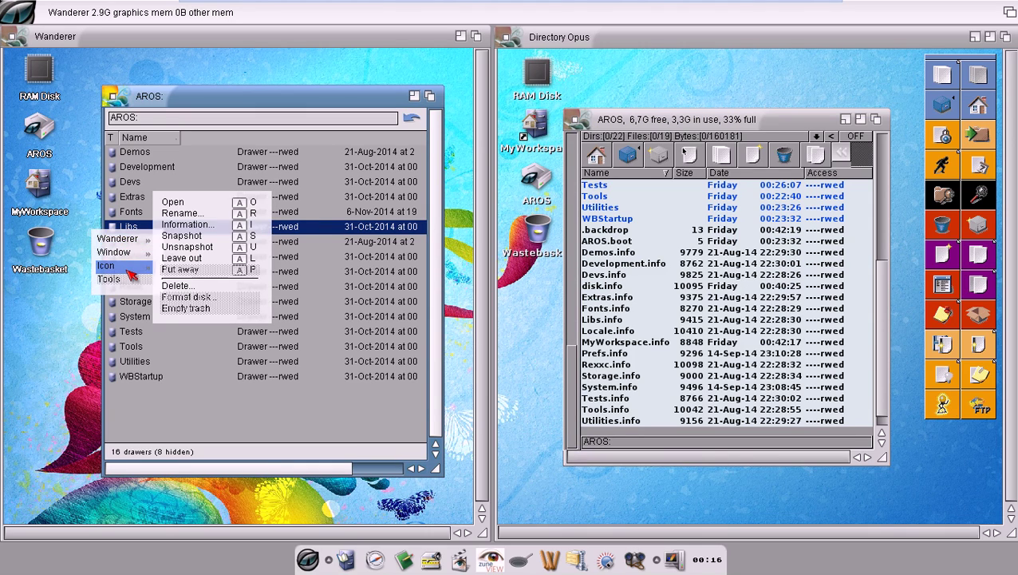
pyautogui.moveTo(138, 244)
pyautogui.rightClick(48, 317)
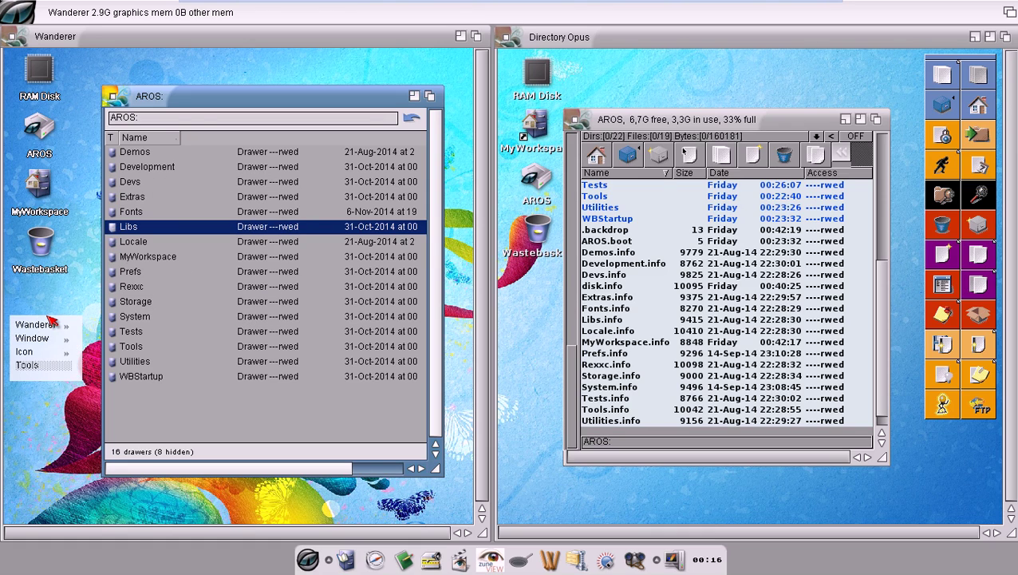
pyautogui.click(268, 72)
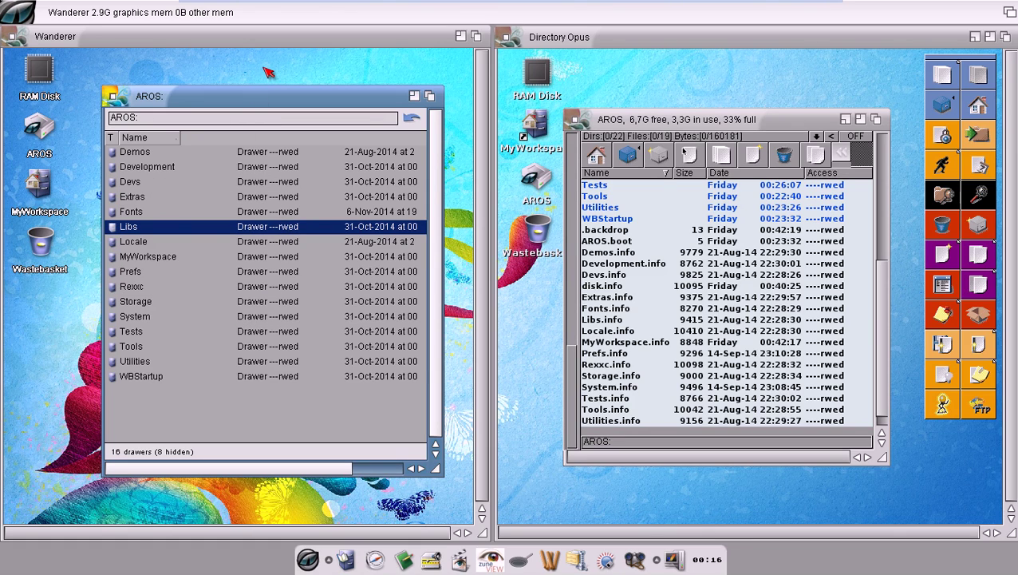
pyautogui.click(268, 71)
pyautogui.rightClick(268, 72)
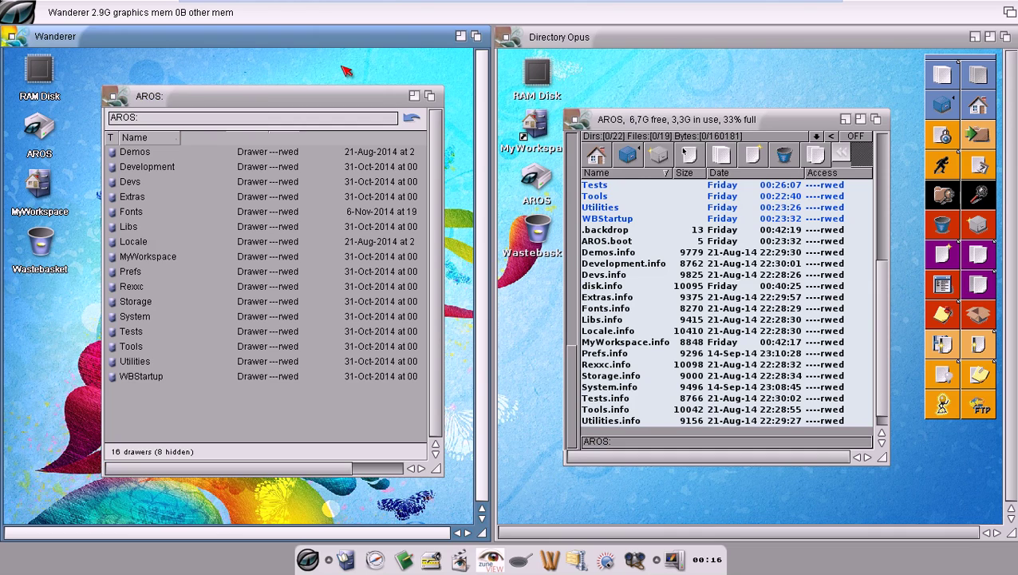
pyautogui.click(638, 77)
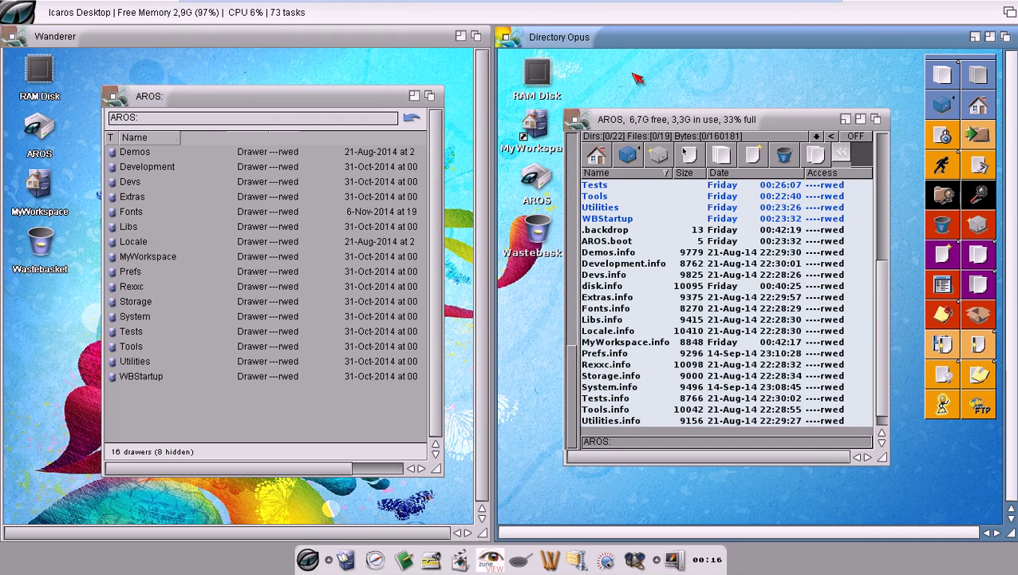
pyautogui.click(638, 118)
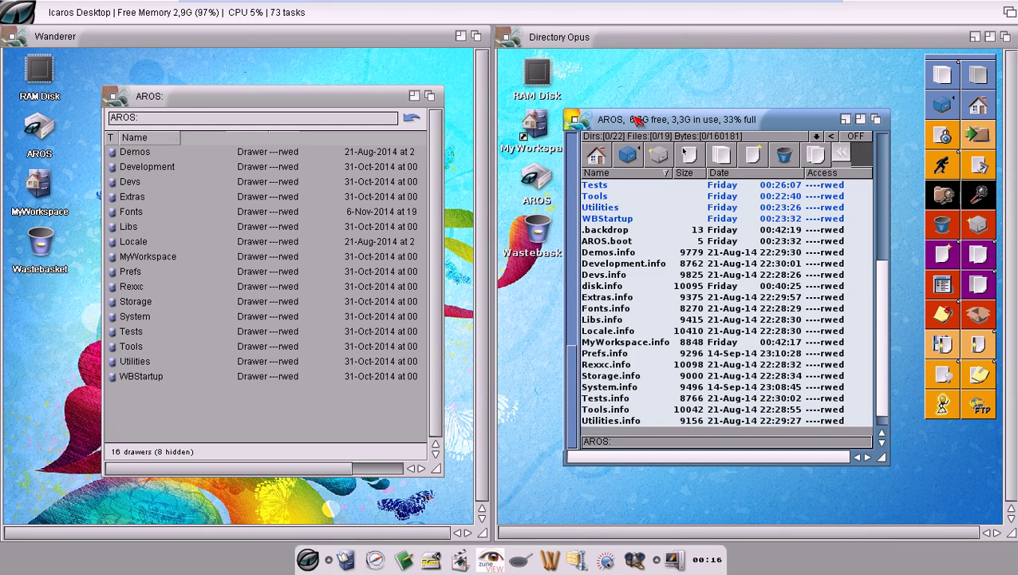
pyautogui.rightClick(637, 119)
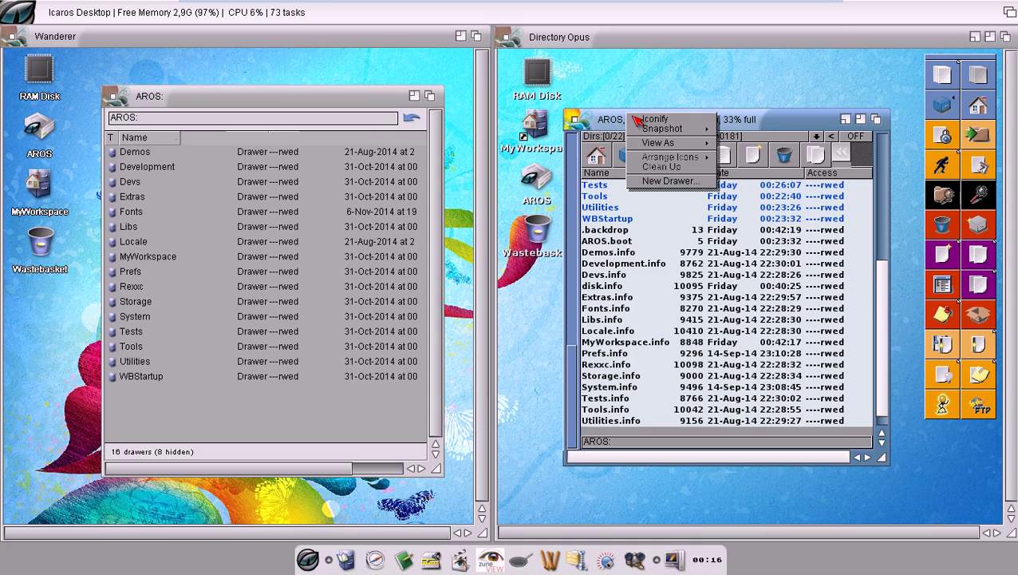
pyautogui.moveTo(651, 143)
pyautogui.click(634, 216)
pyautogui.click(631, 220)
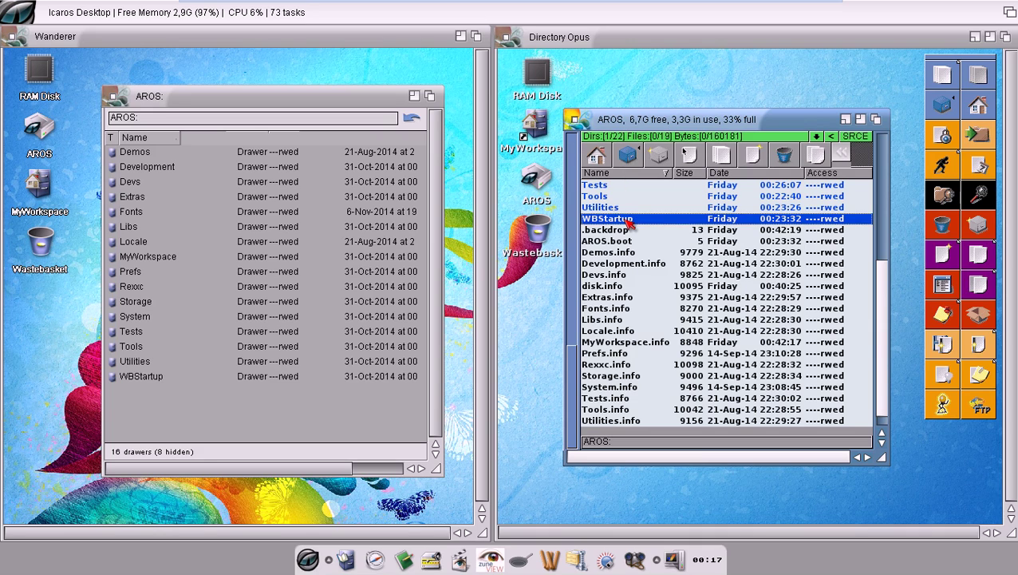
pyautogui.rightClick(628, 224)
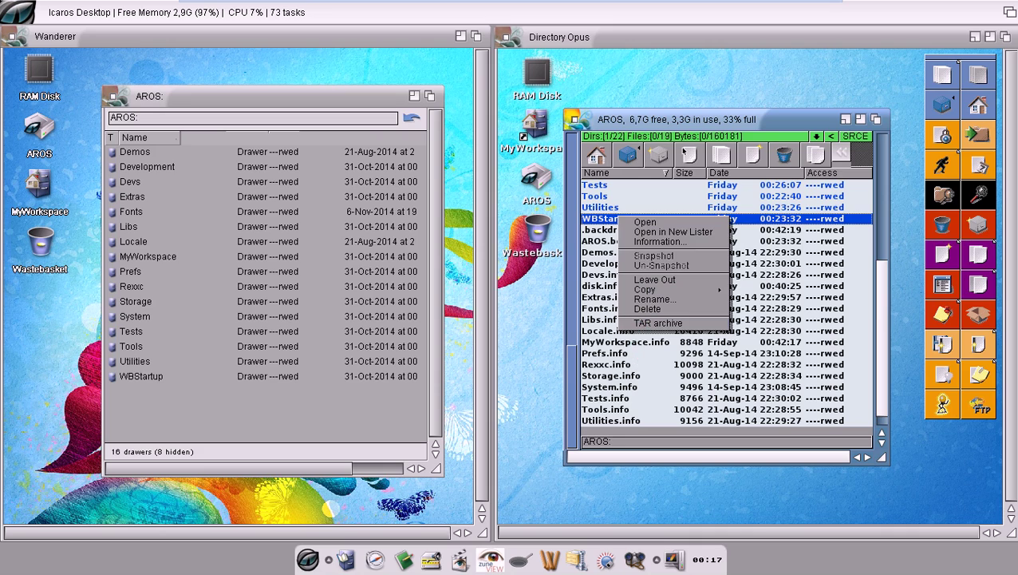
pyautogui.click(634, 343)
pyautogui.click(634, 343)
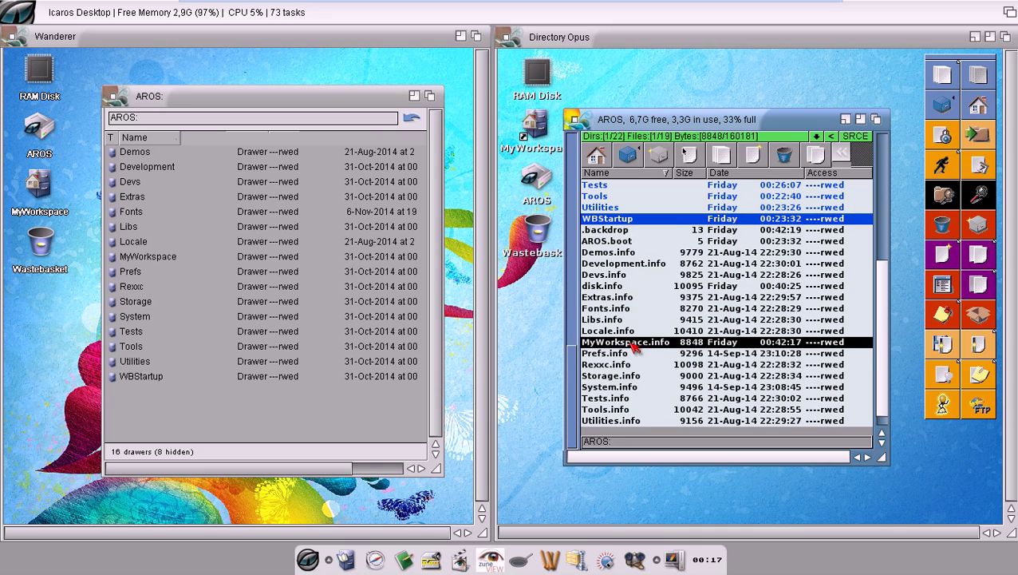
pyautogui.rightClick(631, 342)
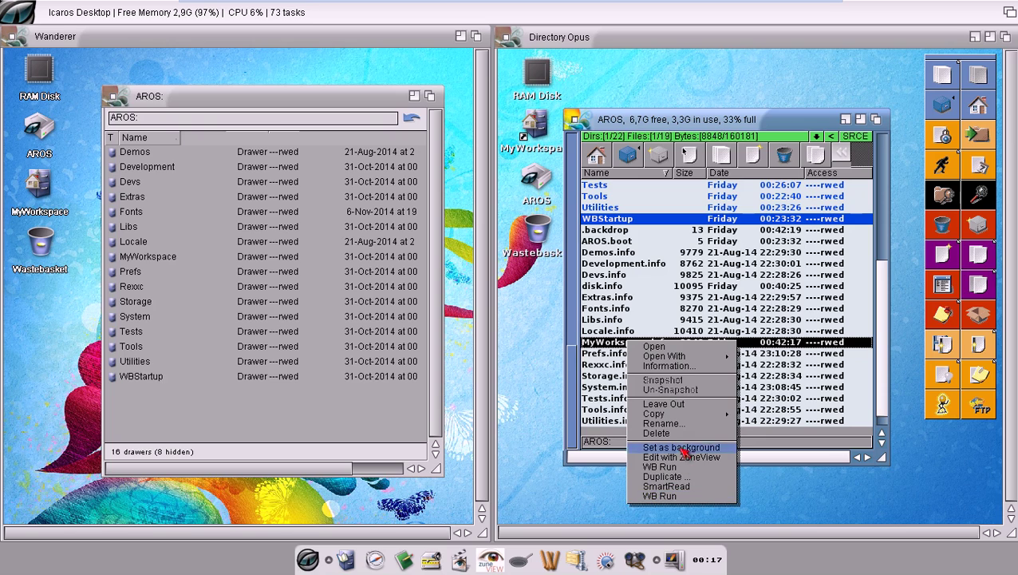
pyautogui.click(621, 353)
pyautogui.click(617, 222)
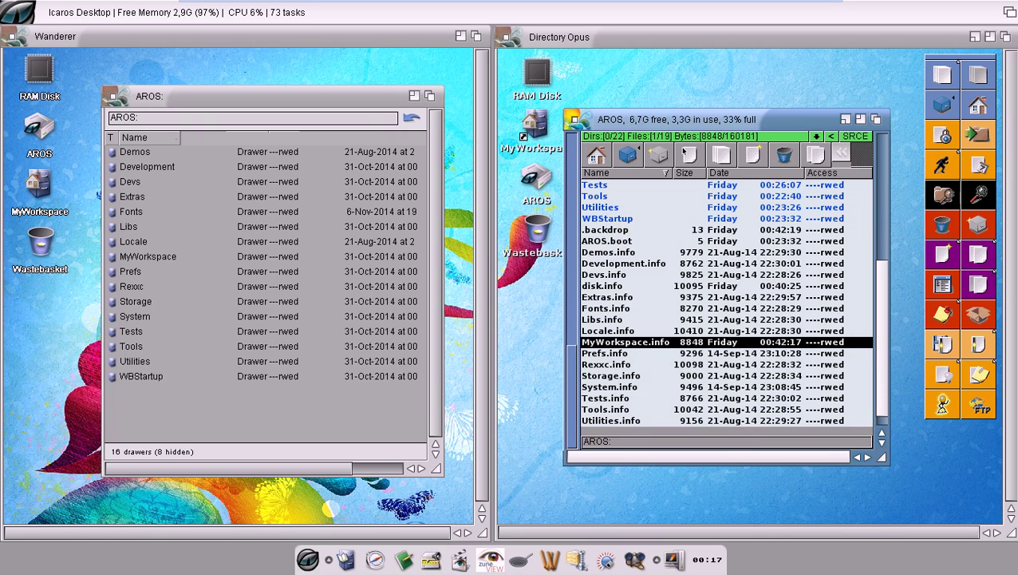
pyautogui.click(622, 343)
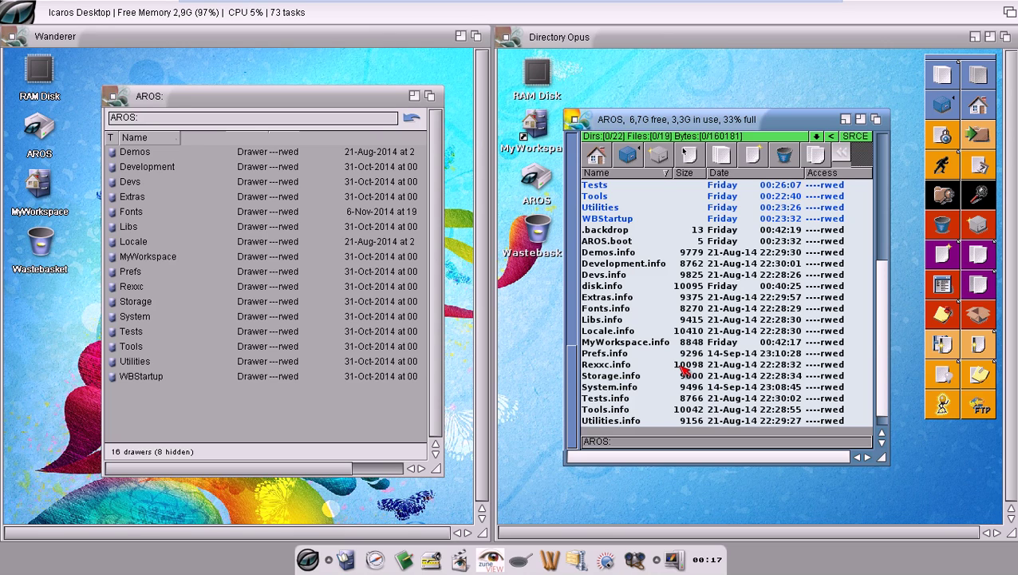
# - Launch AROS M68K from the AmiBridge taskbar menu and move its ready message to the top right
pyautogui.click(679, 561)
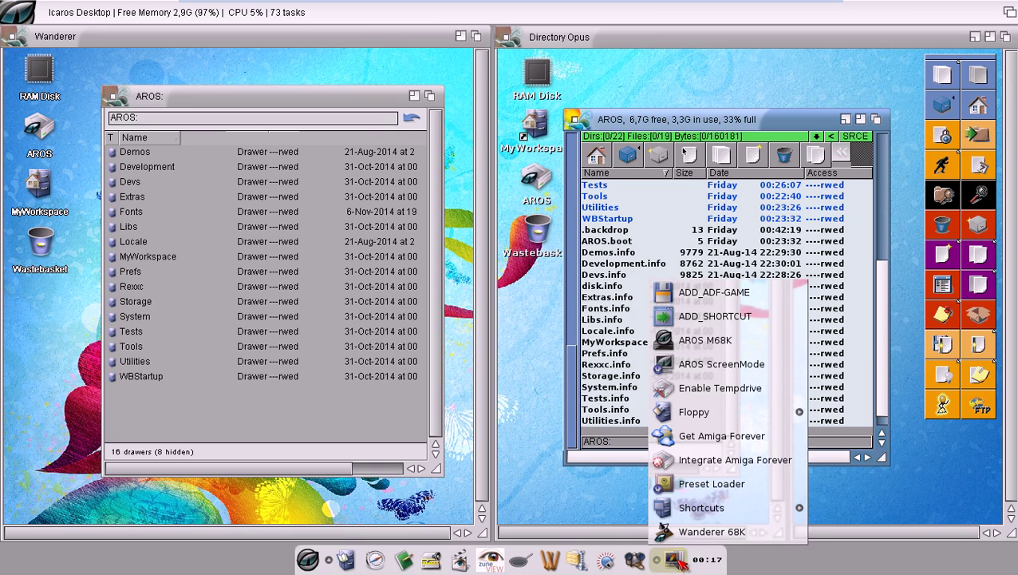
pyautogui.click(718, 349)
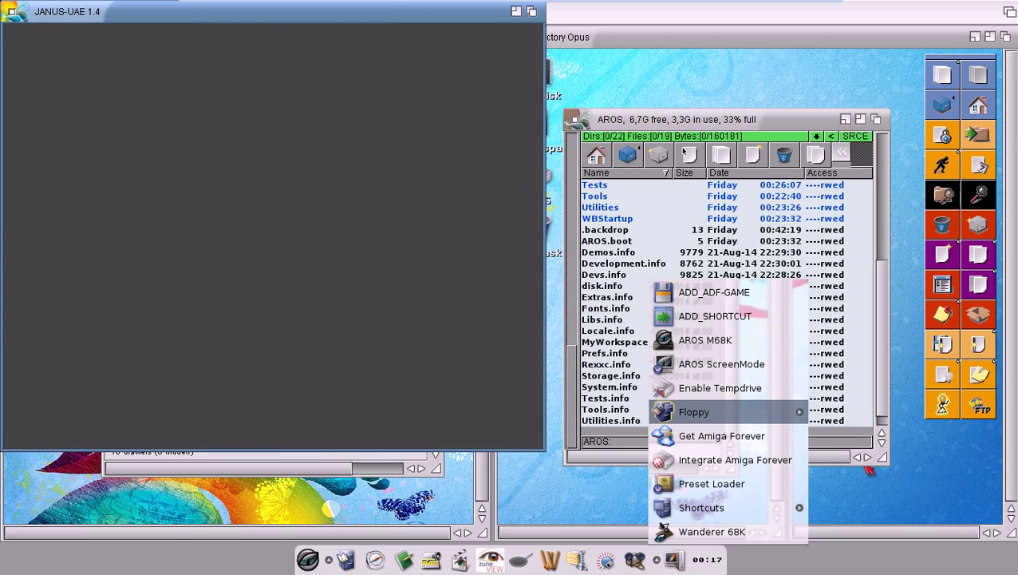
pyautogui.click(886, 480)
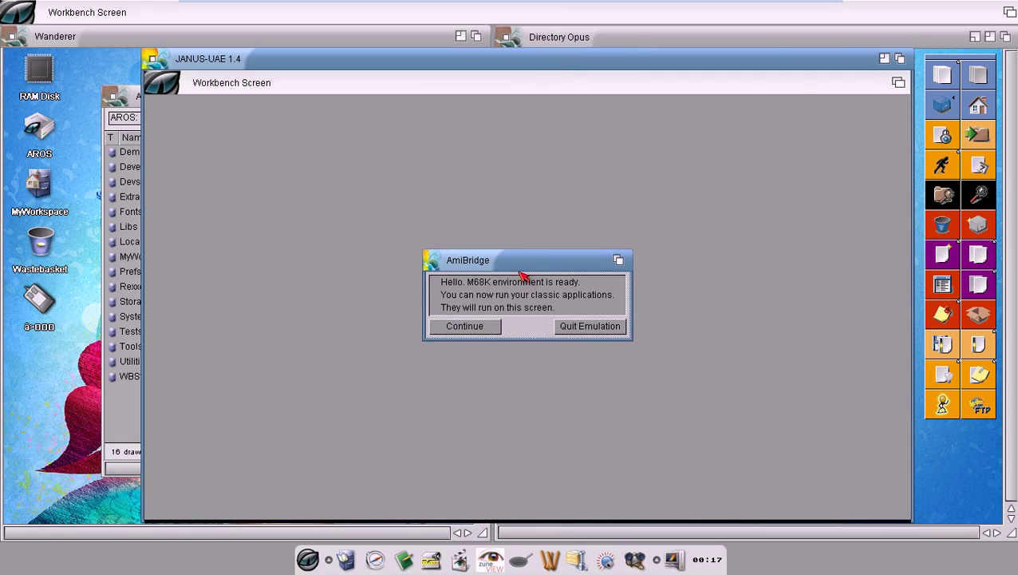
pyautogui.moveTo(485, 266); pyautogui.dragTo(757, 114)
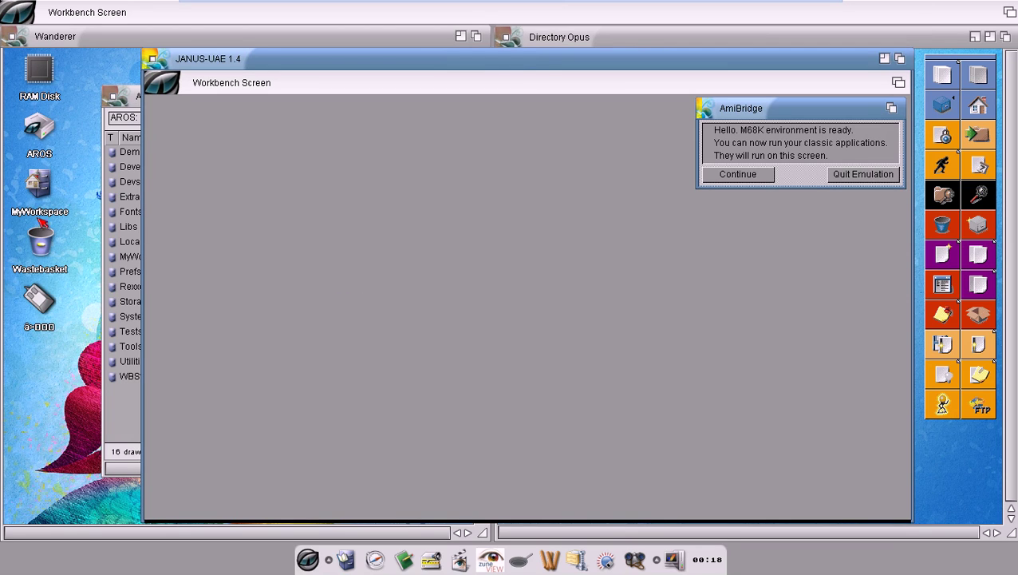
# - In Wanderer, drill from AROS through Extras, 68K, Work and 68K-Apps into the Ignition drawer
pyautogui.doubleClick(40, 128)
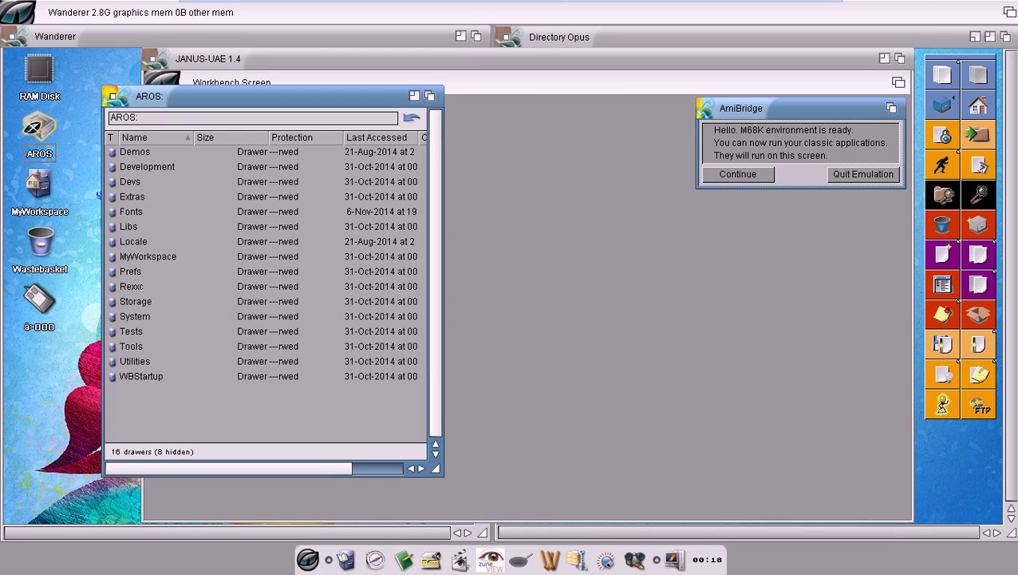
pyautogui.moveTo(196, 96); pyautogui.dragTo(136, 83)
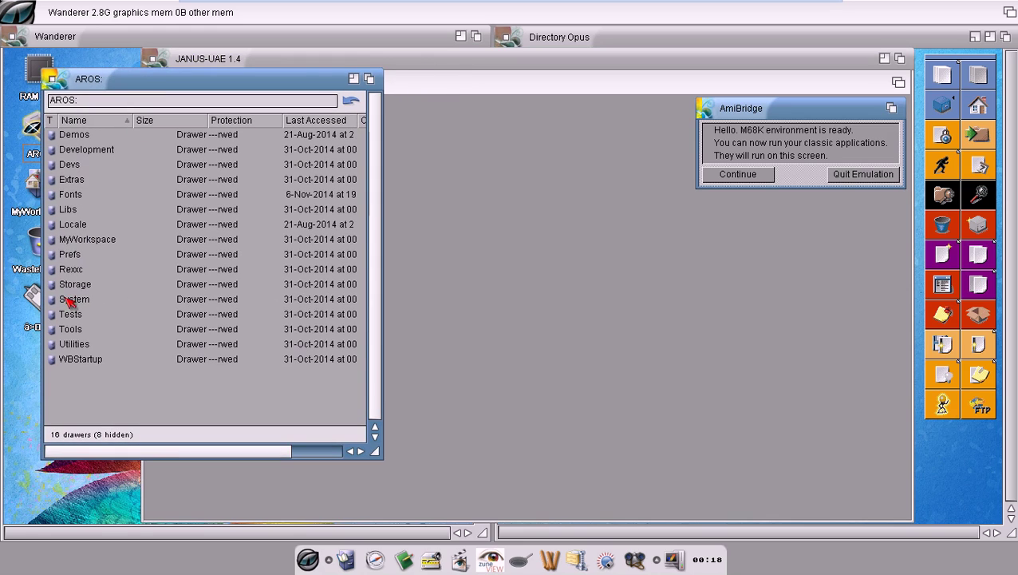
pyautogui.click(80, 181)
pyautogui.doubleClick(83, 184)
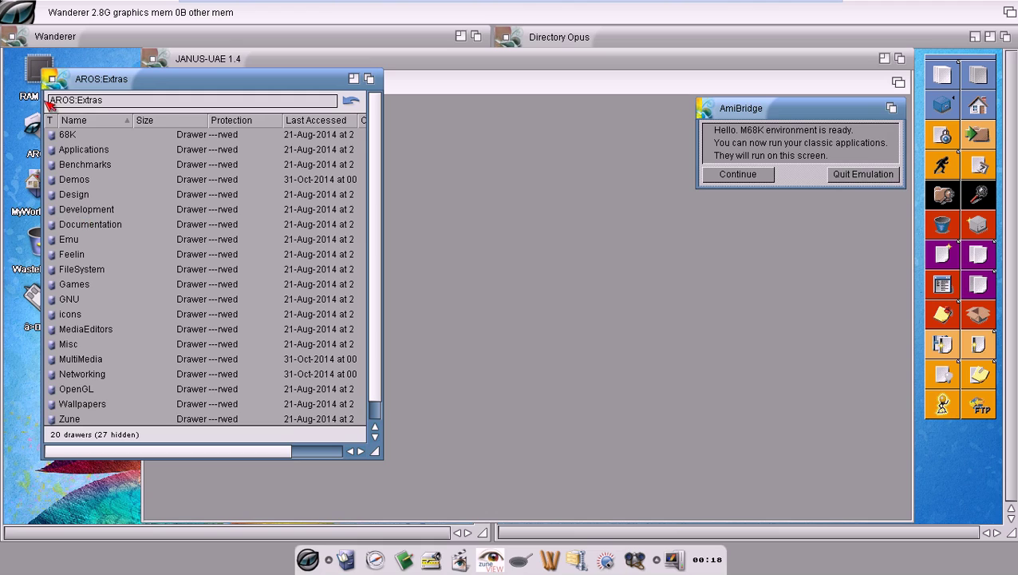
pyautogui.doubleClick(64, 136)
pyautogui.doubleClick(67, 137)
pyautogui.doubleClick(76, 139)
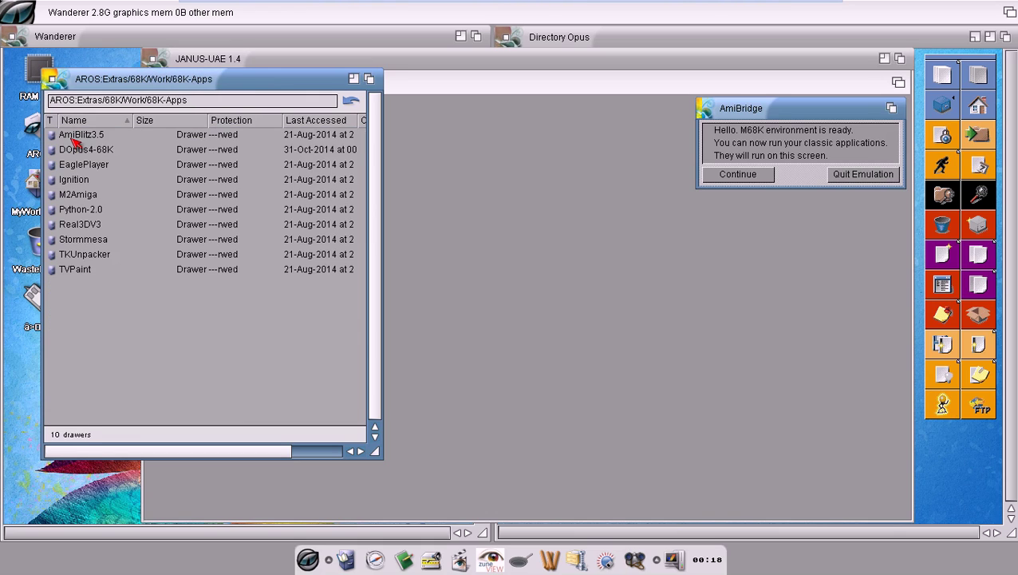
pyautogui.doubleClick(74, 179)
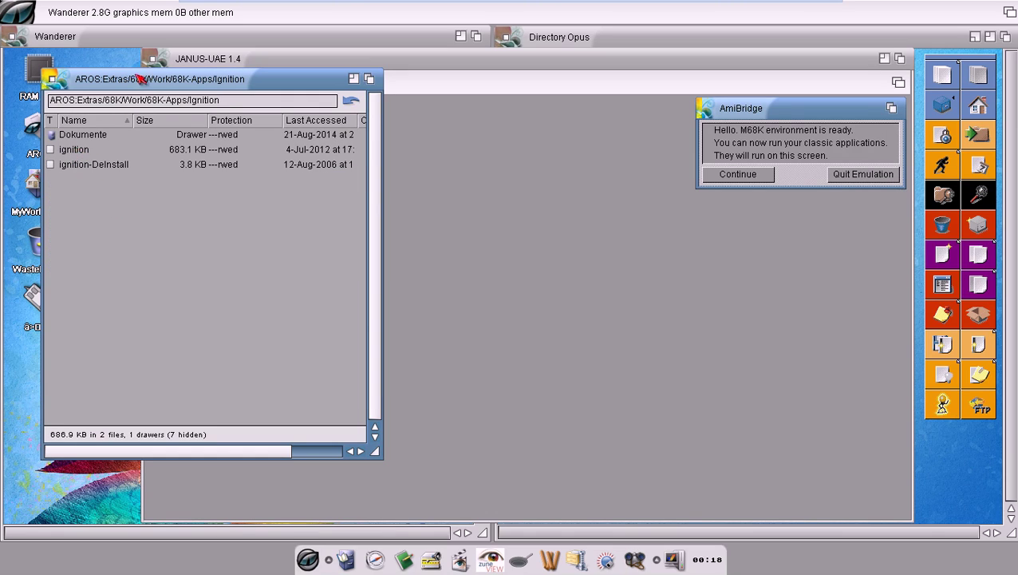
# - Show the Ignition drawer as icons, launch Ignition, then close its spreadsheet window
pyautogui.rightClick(138, 76)
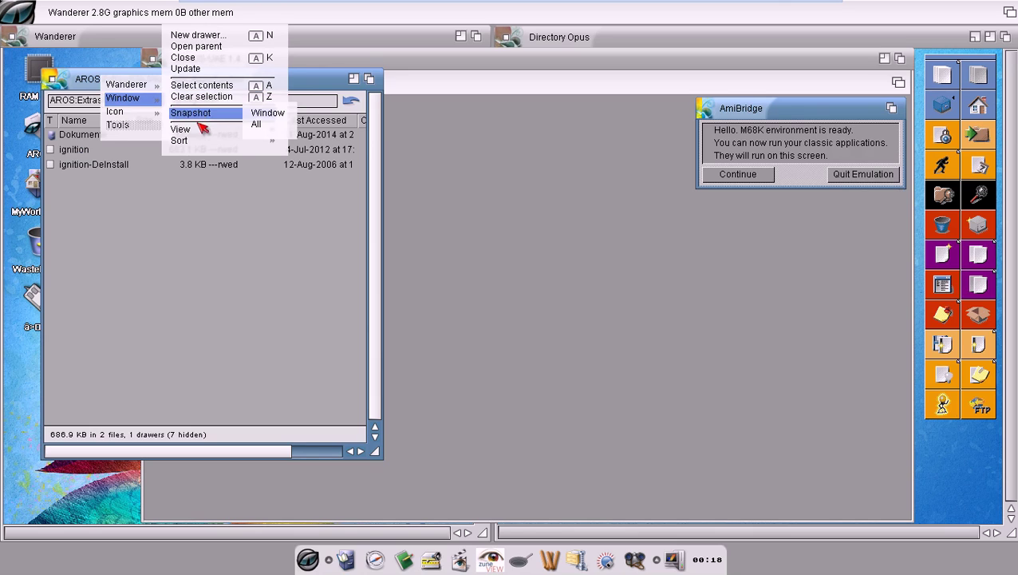
pyautogui.moveTo(204, 134)
pyautogui.click(281, 130)
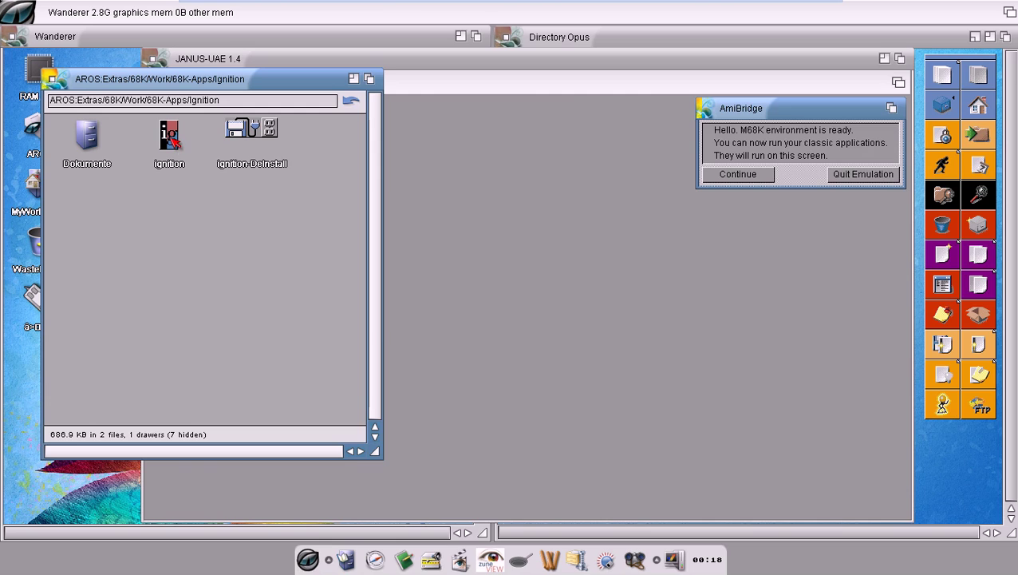
pyautogui.click(172, 140)
pyautogui.doubleClick(171, 138)
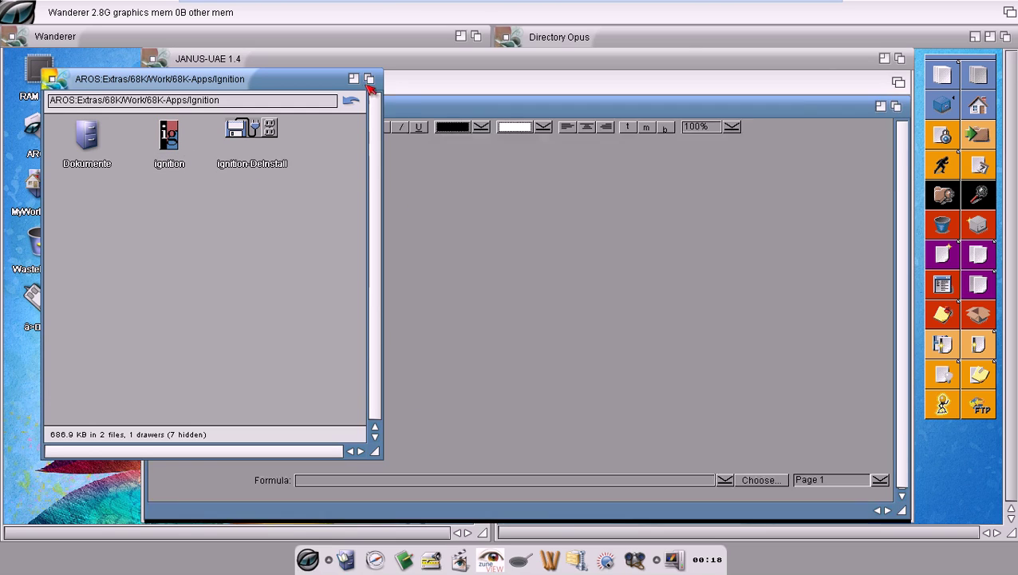
pyautogui.click(895, 78)
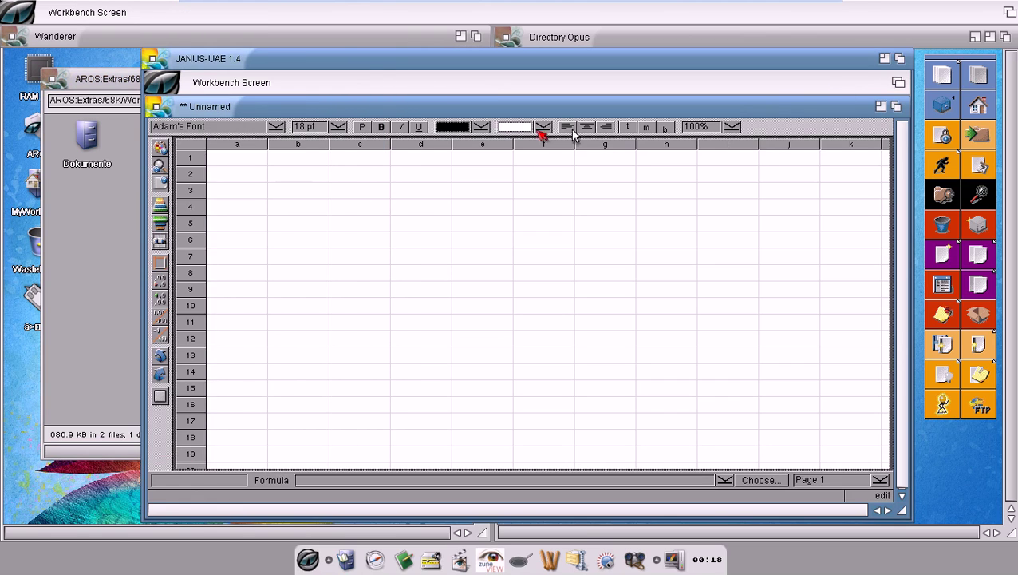
pyautogui.click(157, 107)
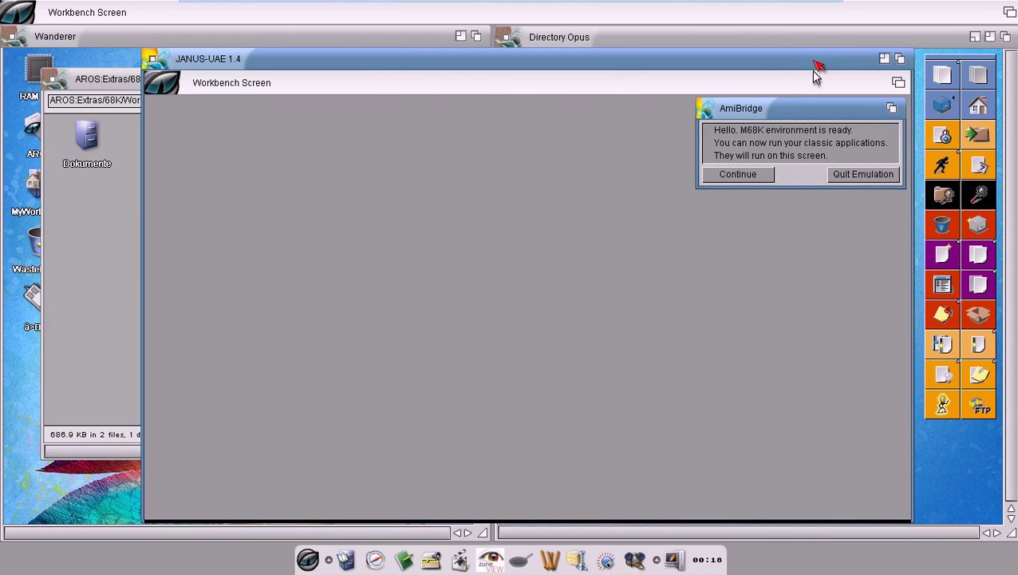
# - Bring Directory Opus forward and open the AROS drive viewed as icons
pyautogui.click(1004, 37)
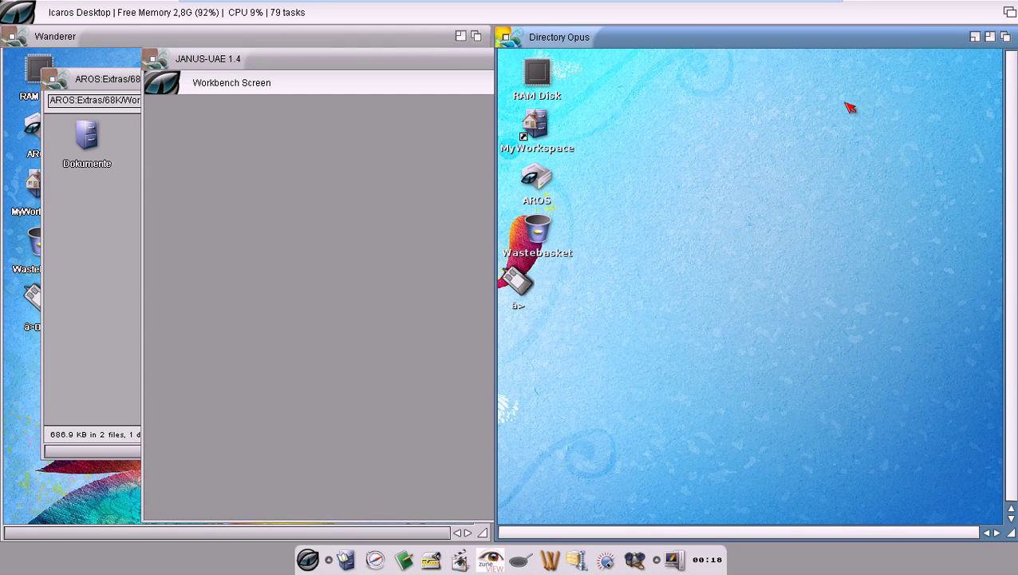
pyautogui.doubleClick(536, 177)
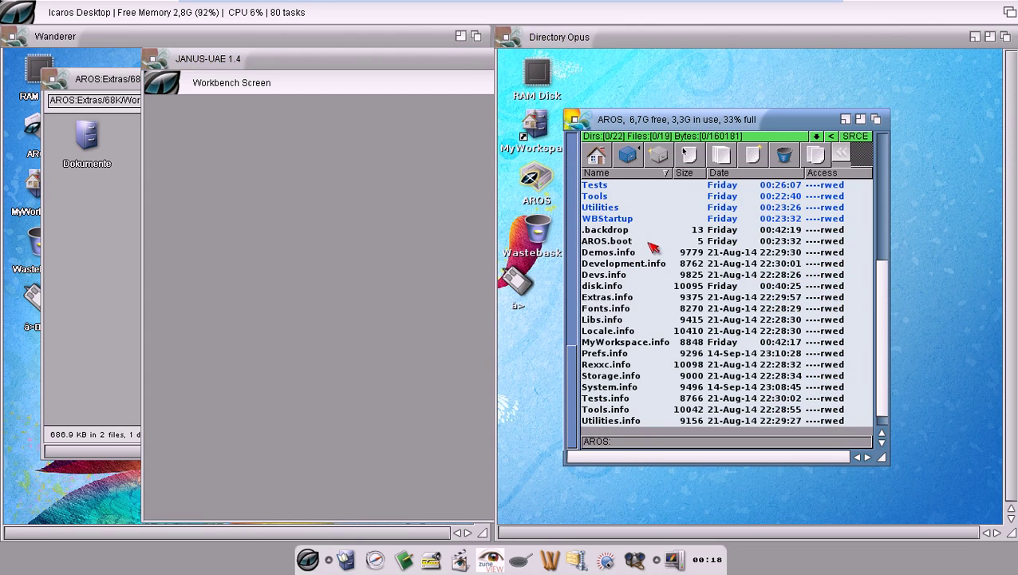
pyautogui.rightClick(682, 126)
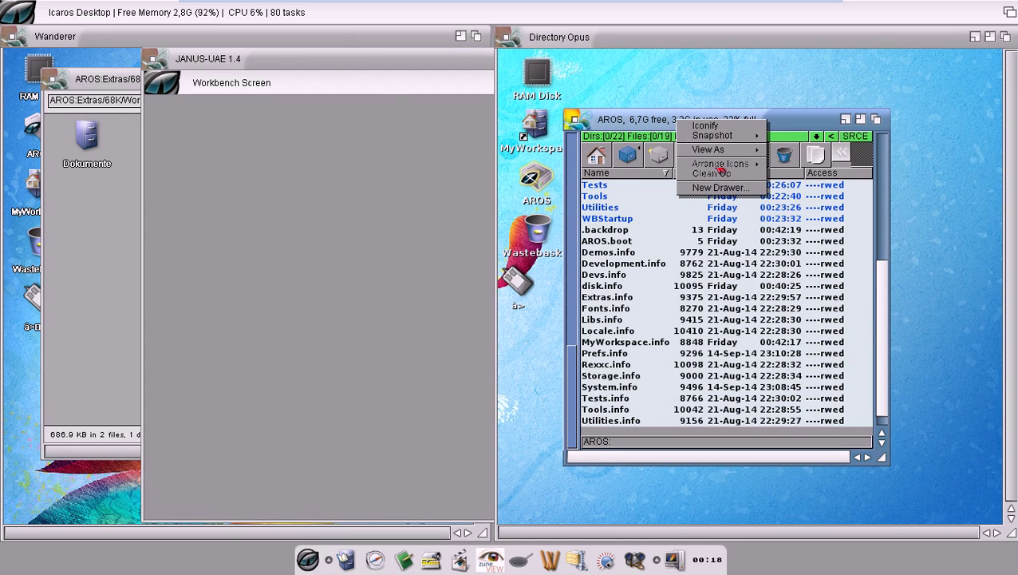
pyautogui.moveTo(722, 153)
pyautogui.click(759, 161)
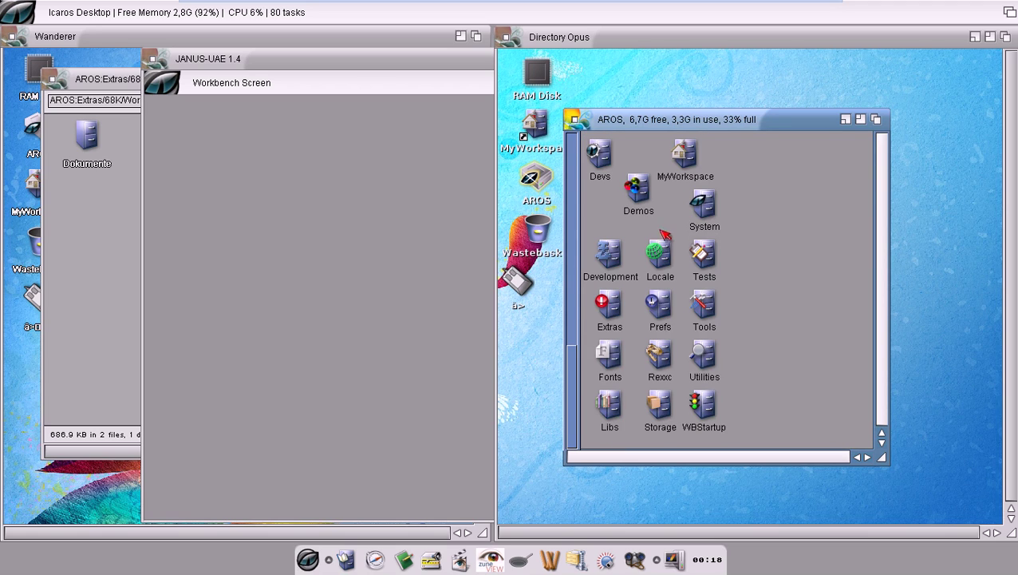
# - Open Extras, 68K, Work, 68K-Apps and Ignition in turn, moving each window right
pyautogui.doubleClick(610, 308)
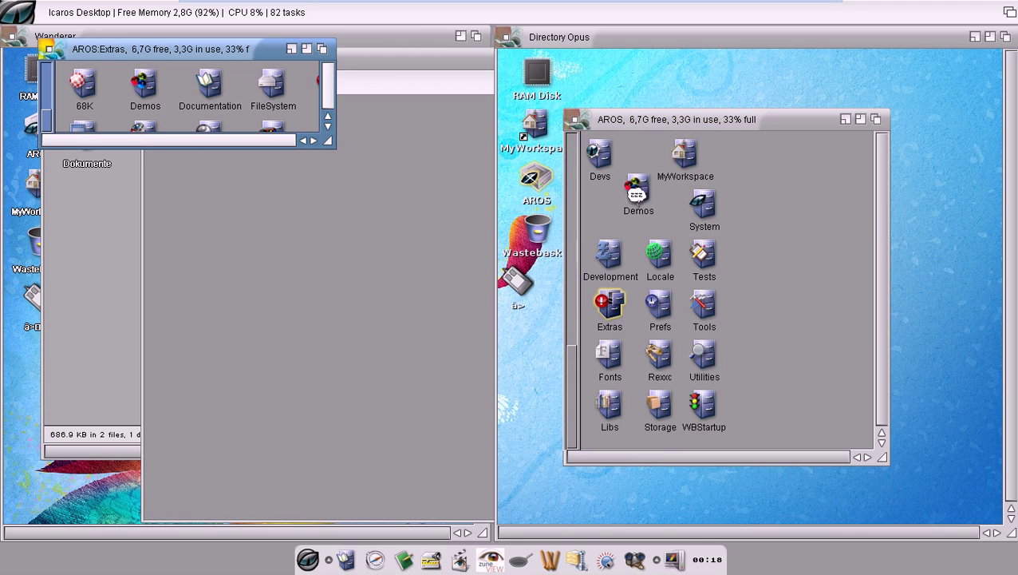
pyautogui.moveTo(249, 49); pyautogui.dragTo(807, 87)
pyautogui.doubleClick(650, 116)
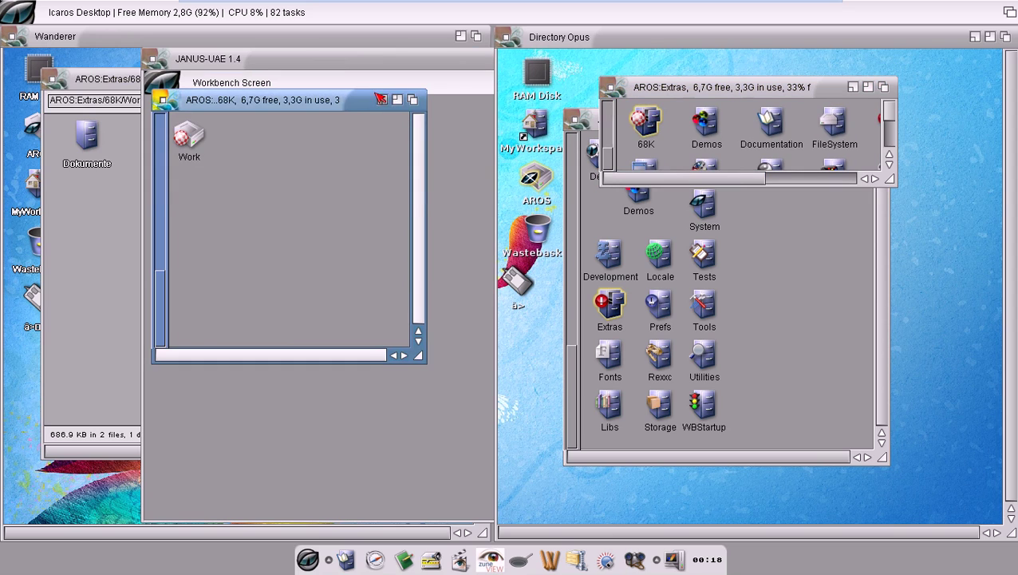
pyautogui.moveTo(340, 98); pyautogui.dragTo(773, 82)
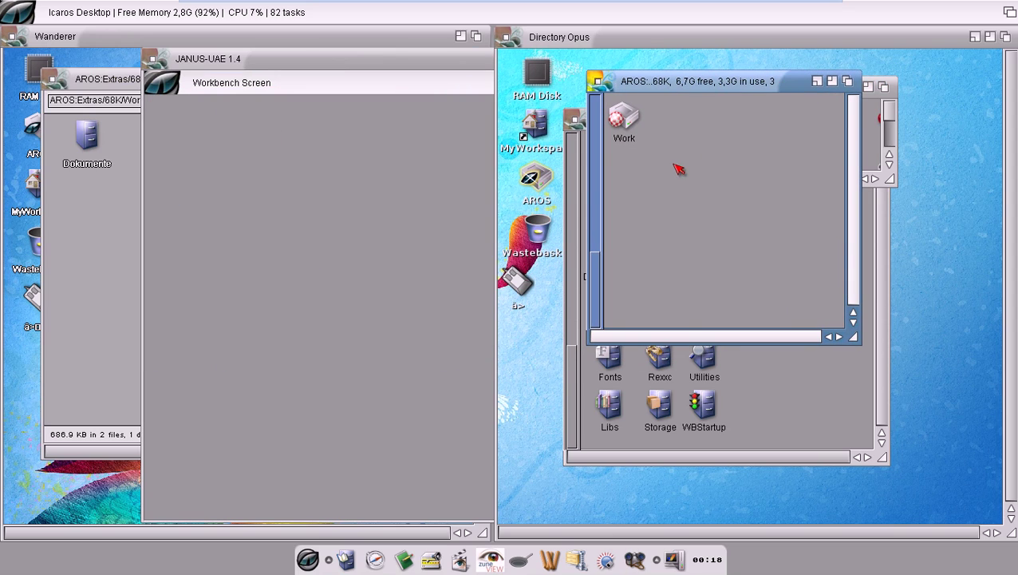
pyautogui.doubleClick(631, 121)
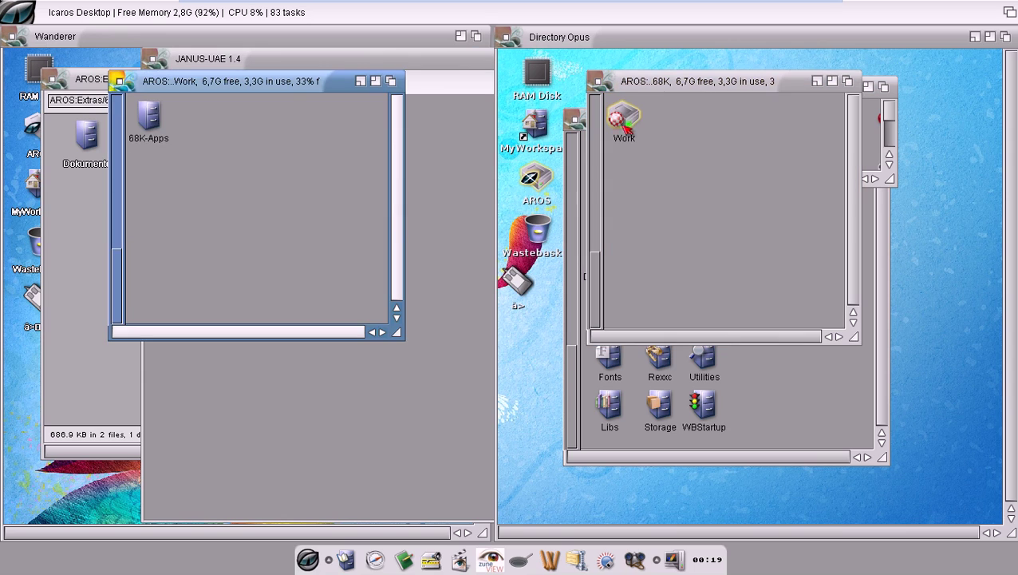
pyautogui.moveTo(268, 83); pyautogui.dragTo(760, 93)
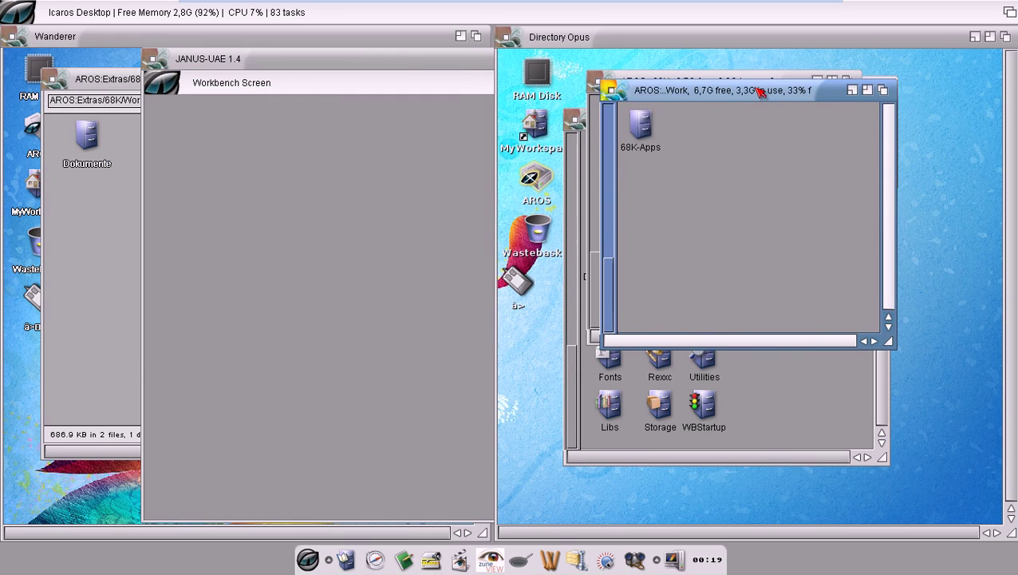
pyautogui.doubleClick(643, 124)
pyautogui.moveTo(279, 93); pyautogui.dragTo(752, 93)
pyautogui.doubleClick(746, 131)
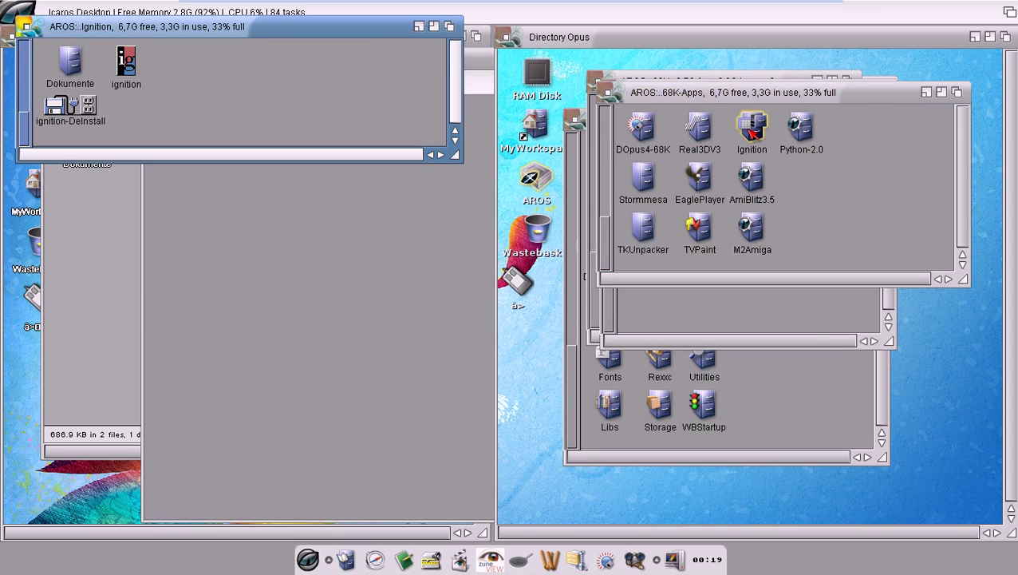
pyautogui.moveTo(375, 32); pyautogui.dragTo(884, 119)
# - Try opening ignition from the Directory Opus drawer, then move aside and dismiss the 'Unable to open your tool' error
pyautogui.doubleClick(633, 157)
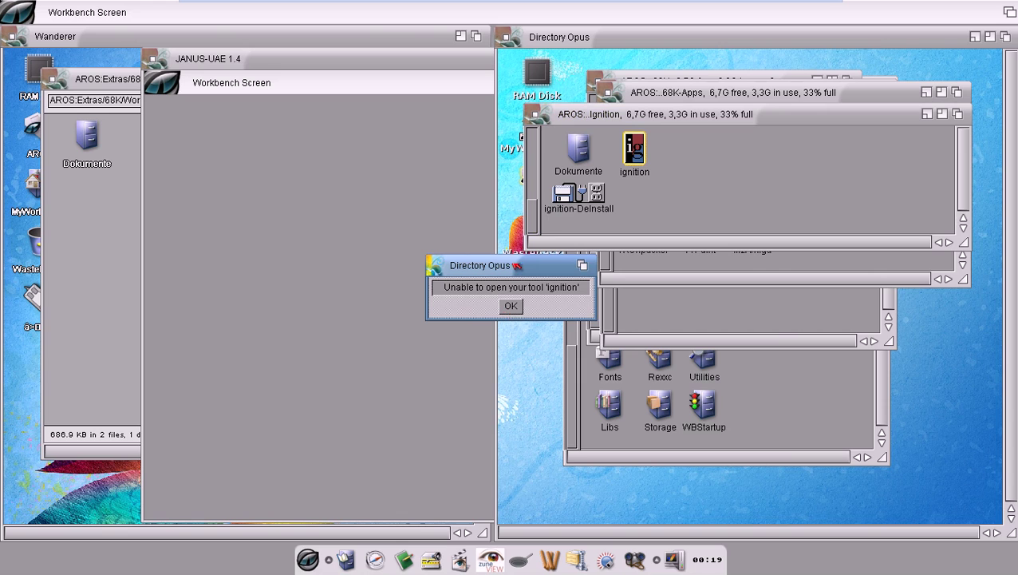
pyautogui.moveTo(515, 264); pyautogui.dragTo(670, 267)
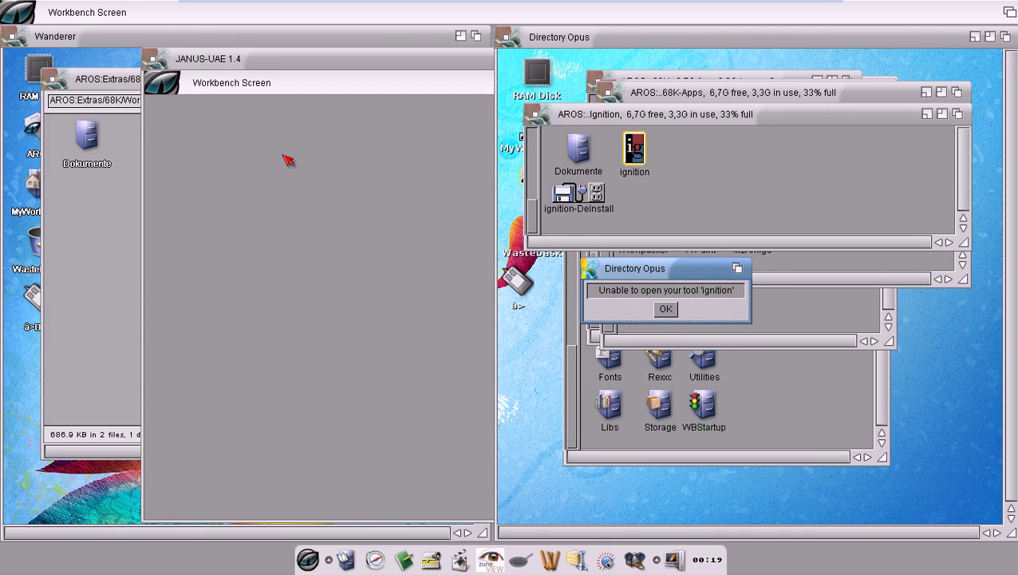
pyautogui.click(488, 44)
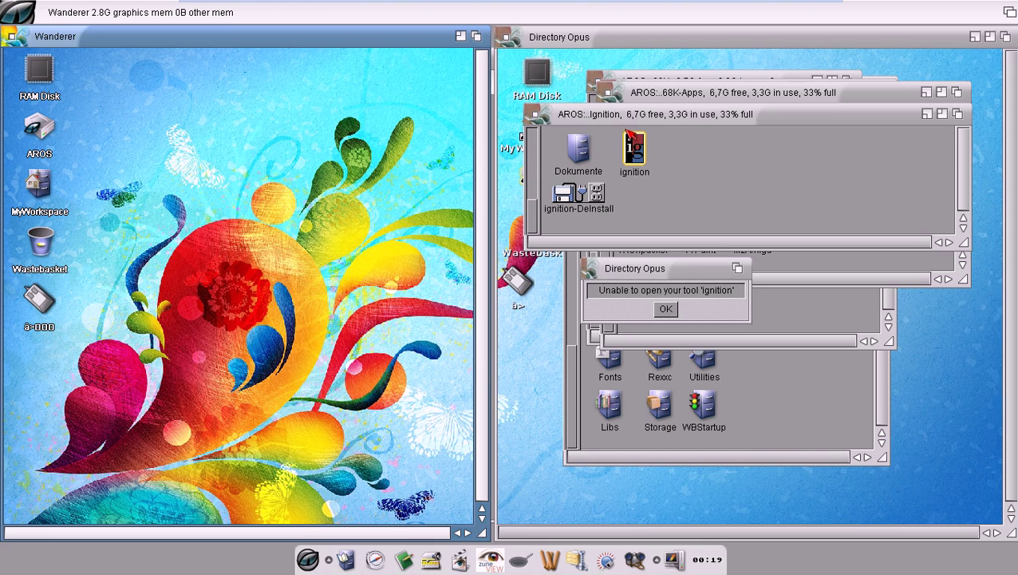
pyautogui.moveTo(659, 268); pyautogui.dragTo(766, 169)
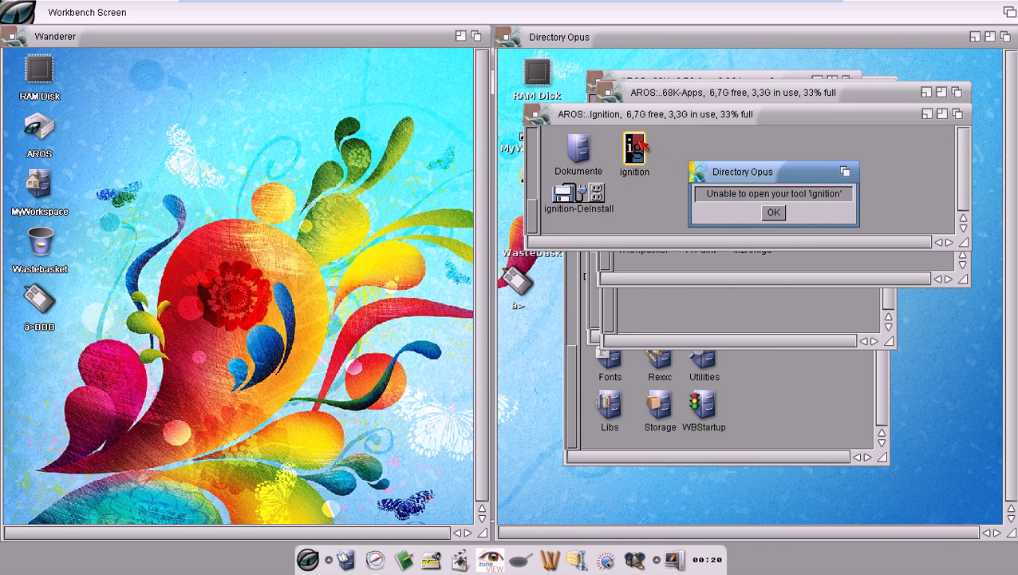
pyautogui.click(770, 212)
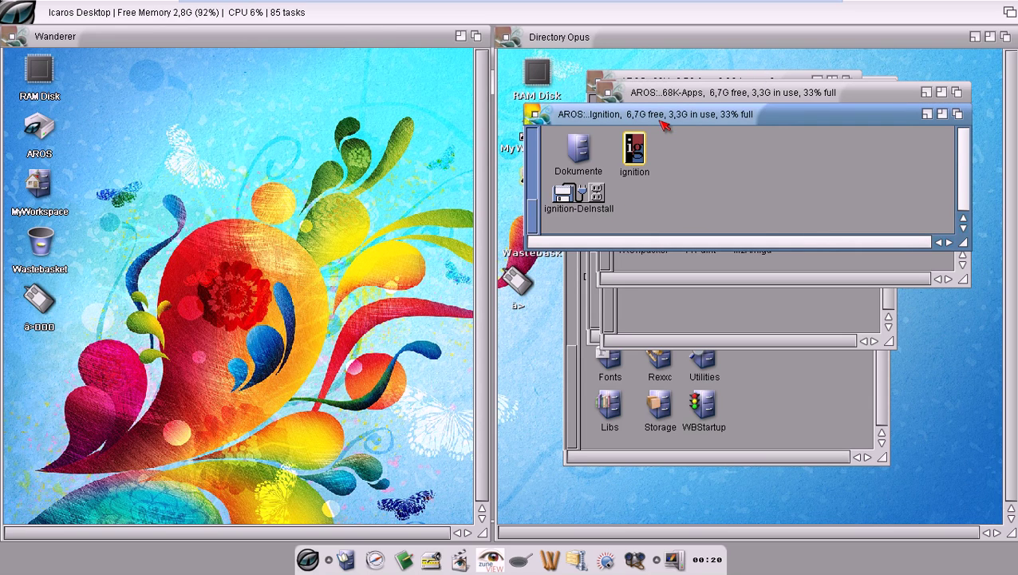
# - Send Wanderer behind the emulator windows and move JANUS-UAE to the left edge
pyautogui.click(479, 42)
pyautogui.click(477, 38)
pyautogui.click(477, 37)
pyautogui.click(477, 38)
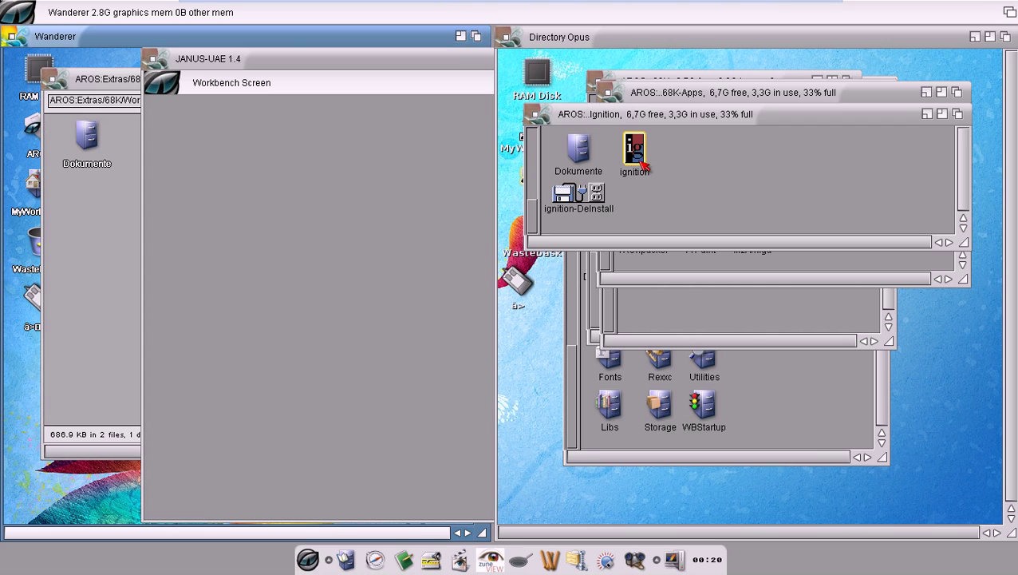
pyautogui.moveTo(308, 63); pyautogui.dragTo(181, 64)
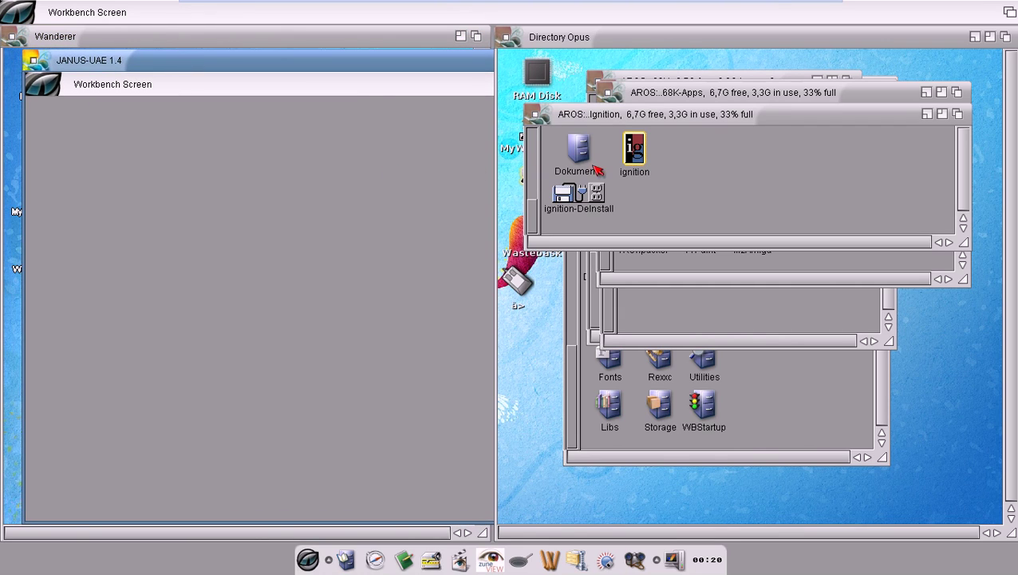
# - Launch ignition with WB Run from its icon's menu, opening an empty Unnamed spreadsheet
pyautogui.rightClick(629, 151)
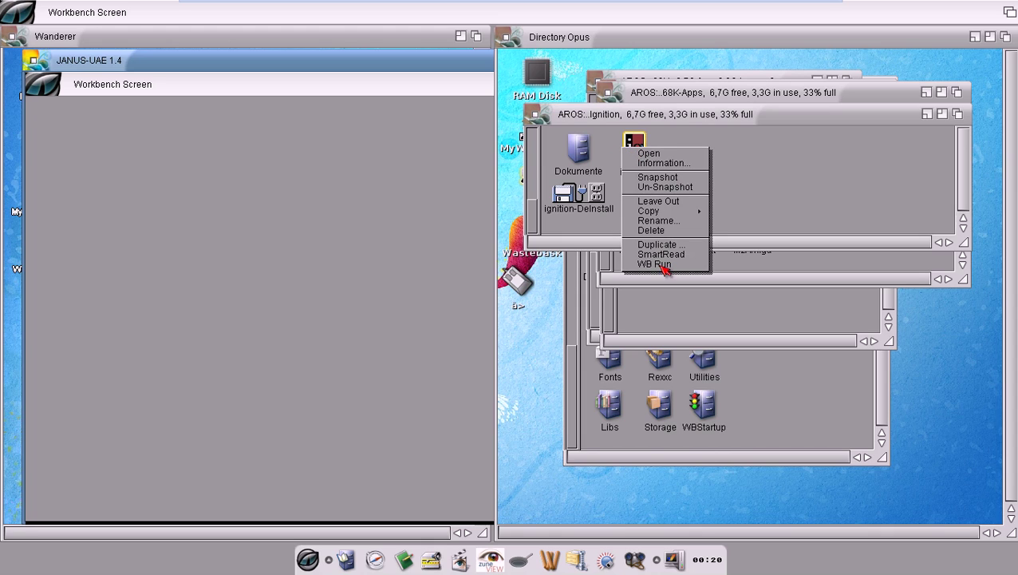
pyautogui.click(643, 141)
pyautogui.rightClick(642, 140)
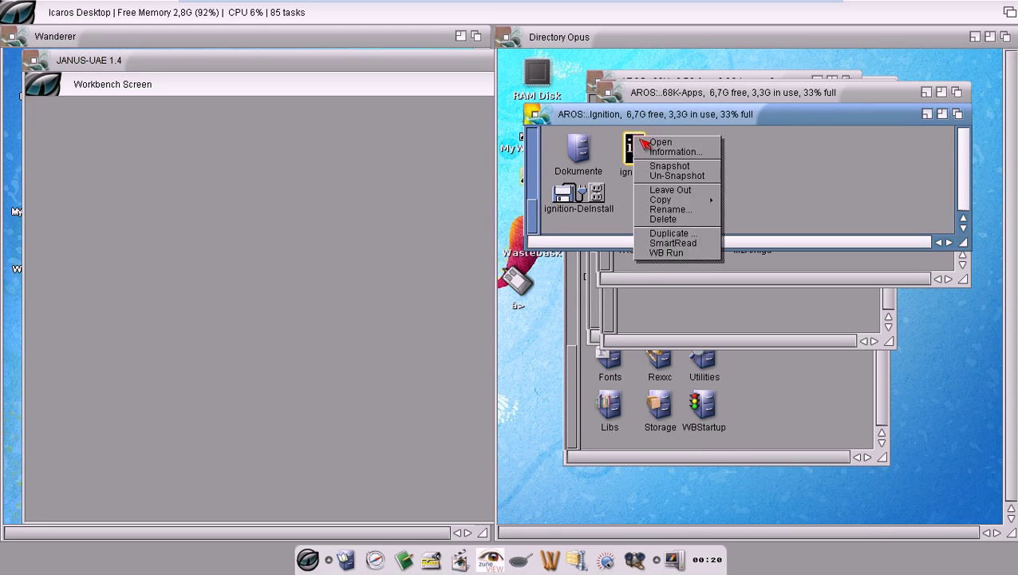
pyautogui.click(666, 254)
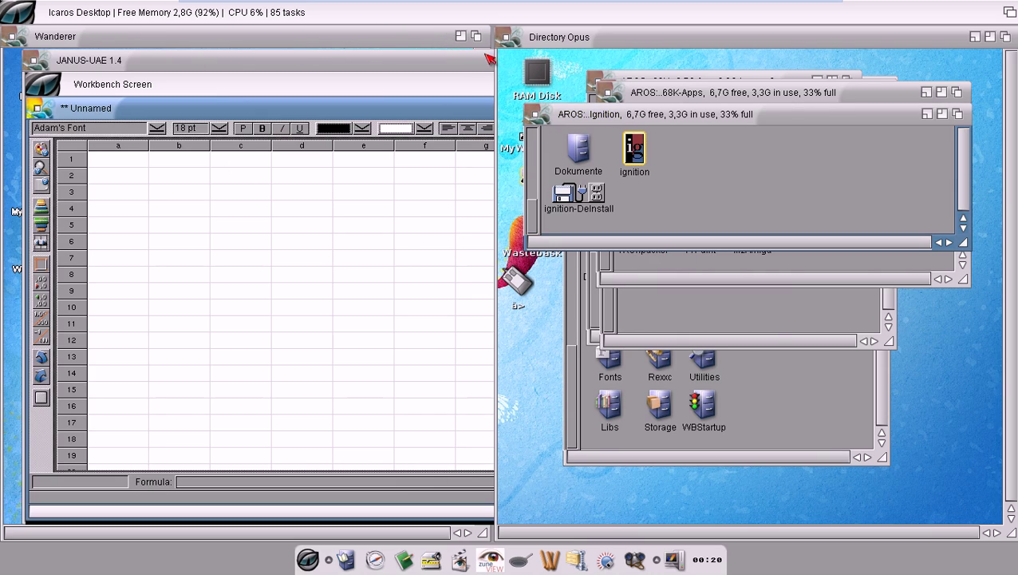
# - Cycle the Directory Opus drawer windows back and forth, activate the Unnamed spreadsheet, and shift the emulated screen
pyautogui.click(1006, 37)
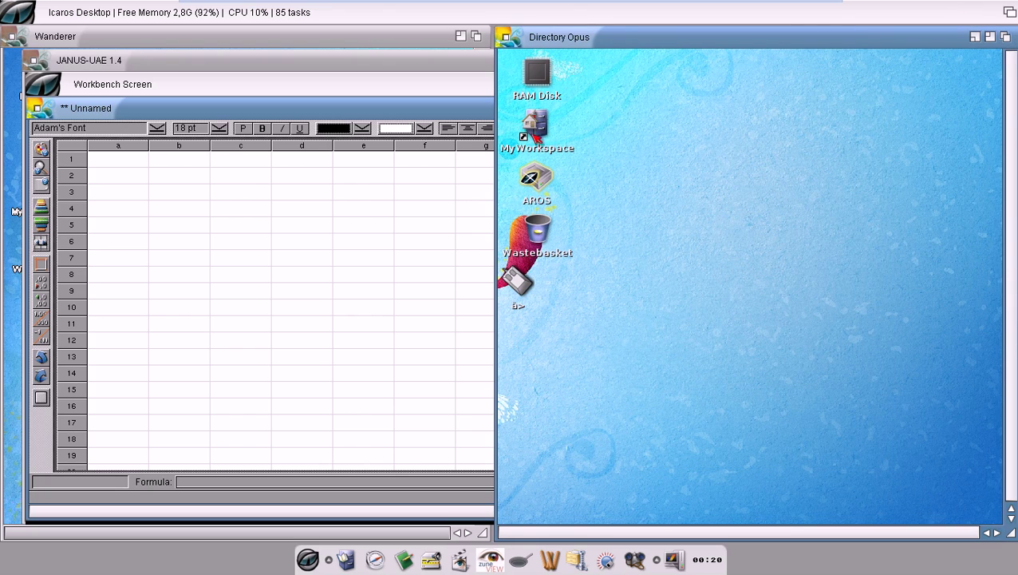
pyautogui.click(1006, 37)
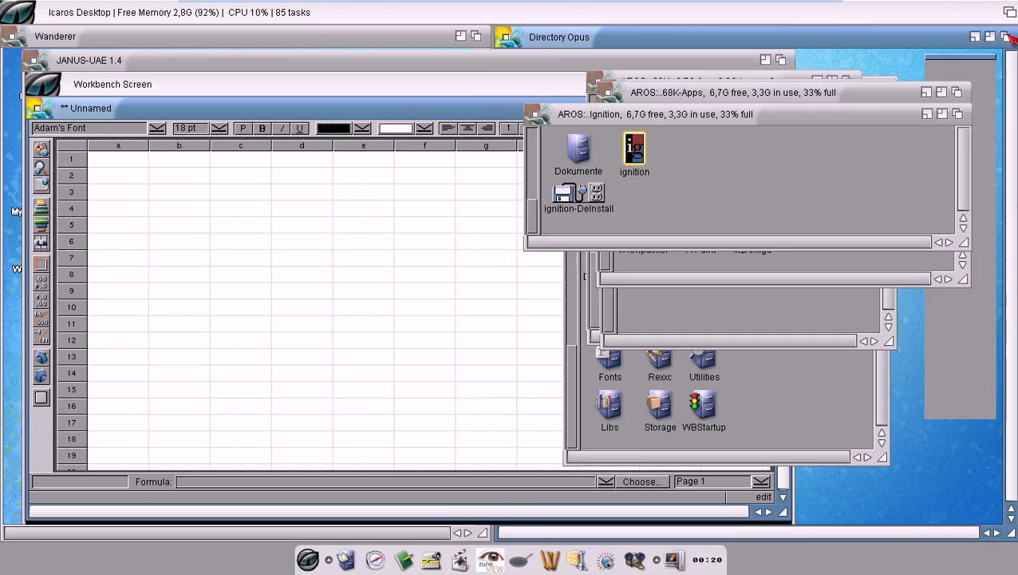
pyautogui.click(403, 109)
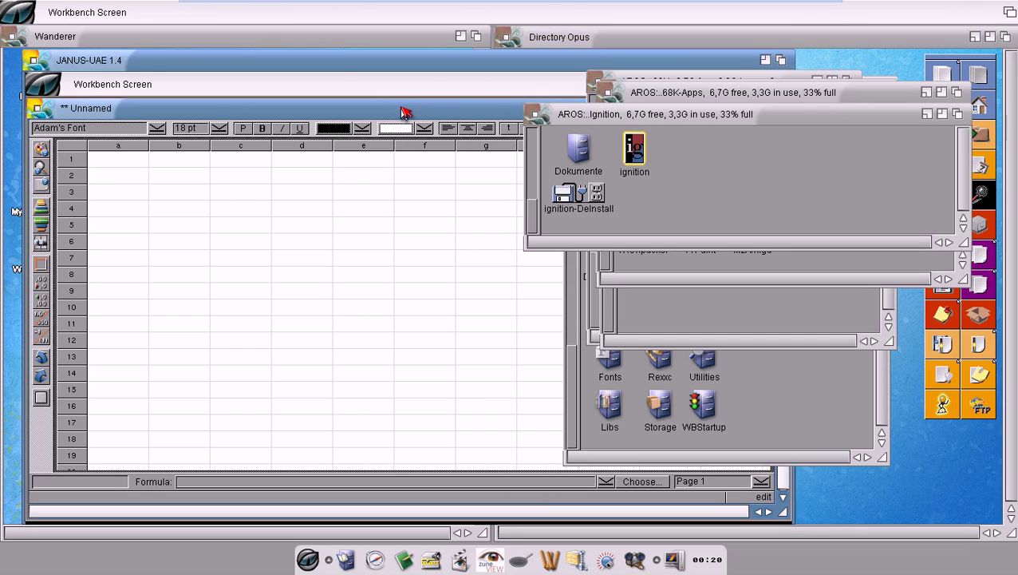
pyautogui.moveTo(416, 75); pyautogui.dragTo(409, 99)
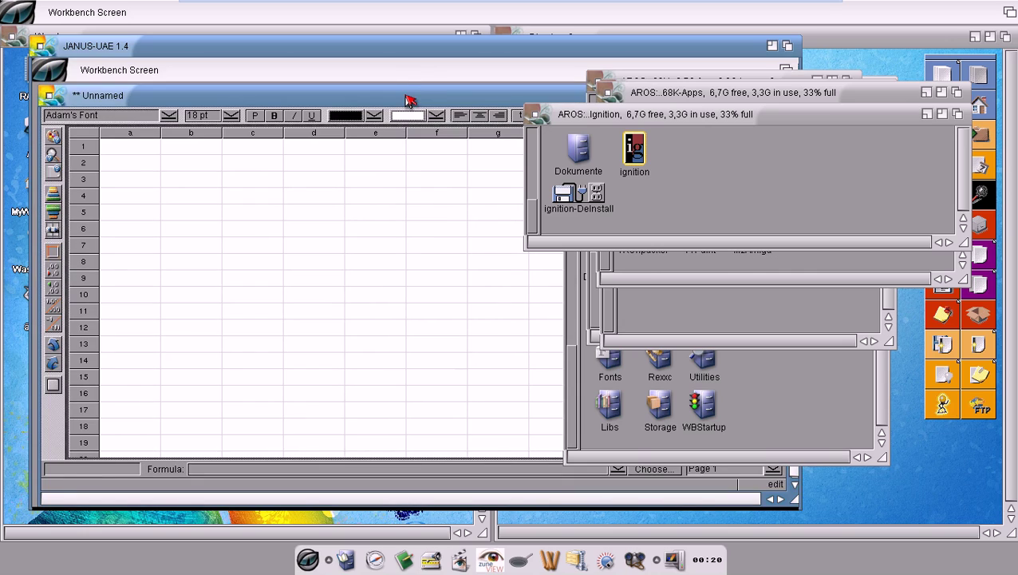